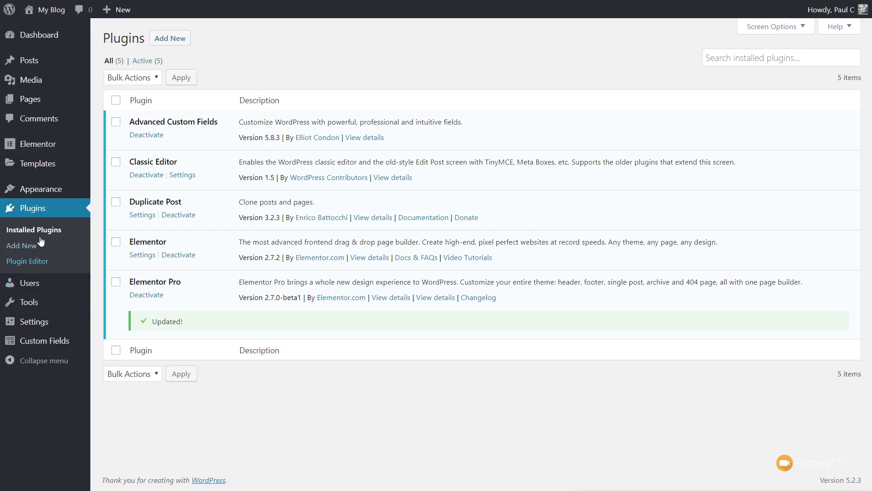
- Open the Homepage from the site's page list for editing in Elementor
{"action": "mouse_move", "coordinate": [41, 98]}
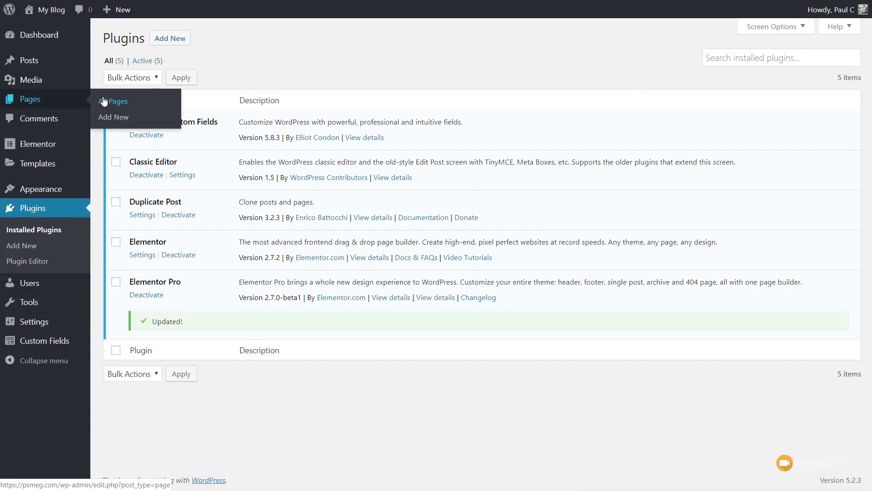
{"action": "left_click", "coordinate": [117, 102]}
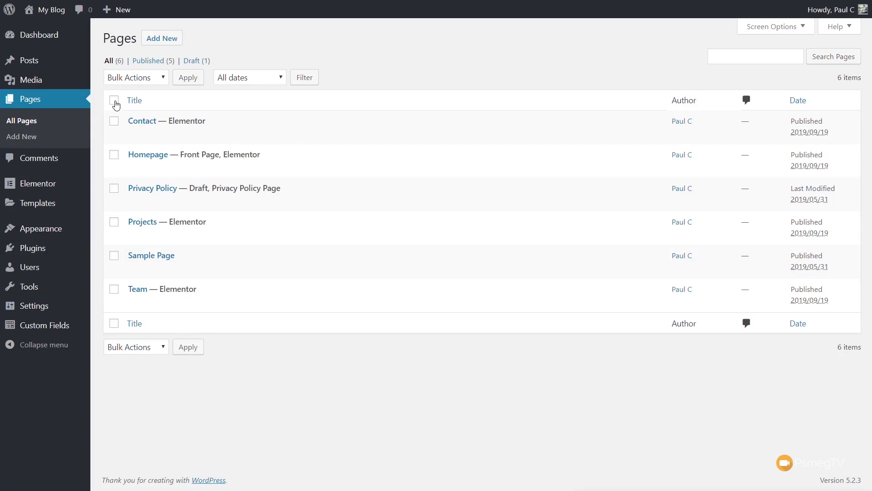
{"action": "mouse_move", "coordinate": [172, 259]}
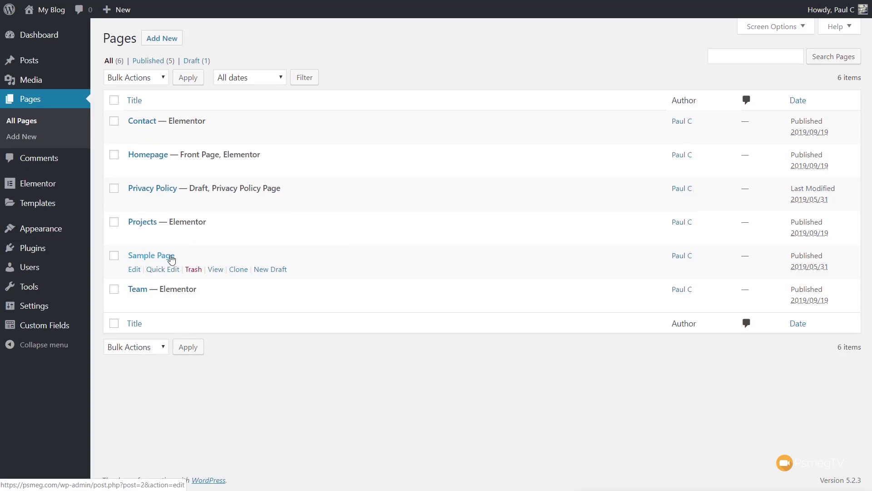
{"action": "mouse_move", "coordinate": [243, 154]}
{"action": "left_click", "coordinate": [312, 170]}
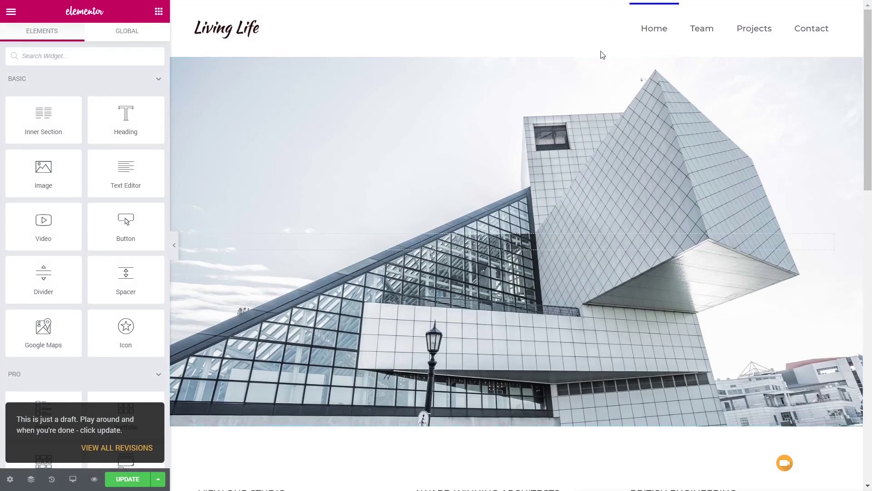
- Remove the existing hero section and add a single-column section above the View Our Studio row
{"action": "scroll", "coordinate": [536, 55], "scroll_direction": "down", "scroll_amount": 8}
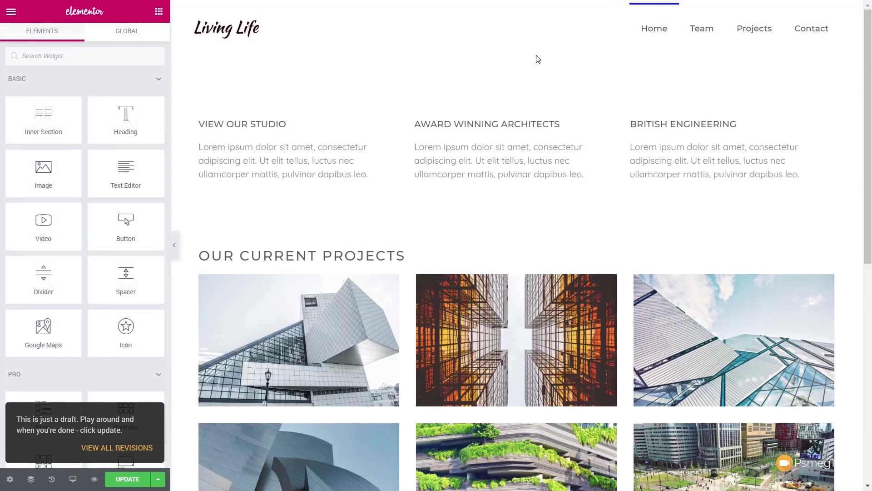
{"action": "scroll", "coordinate": [503, 57], "scroll_direction": "up", "scroll_amount": 1}
{"action": "left_click", "coordinate": [502, 71]}
{"action": "left_click", "coordinate": [501, 101]}
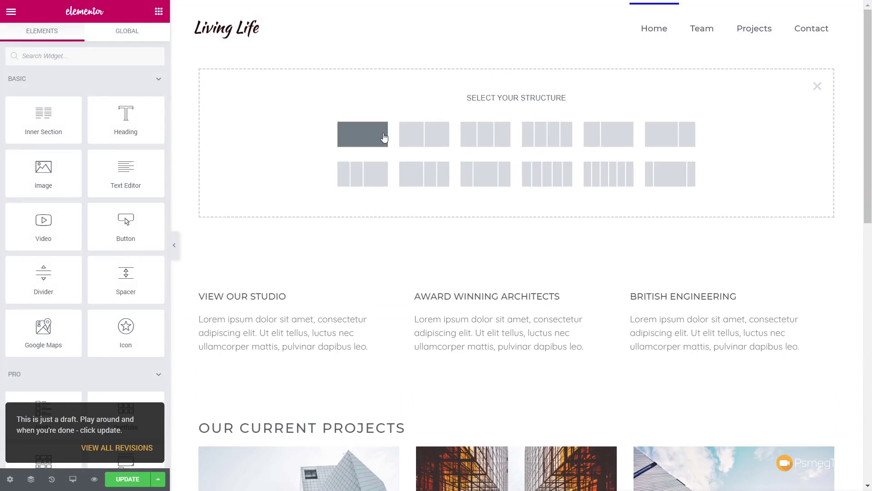
{"action": "left_click", "coordinate": [354, 135]}
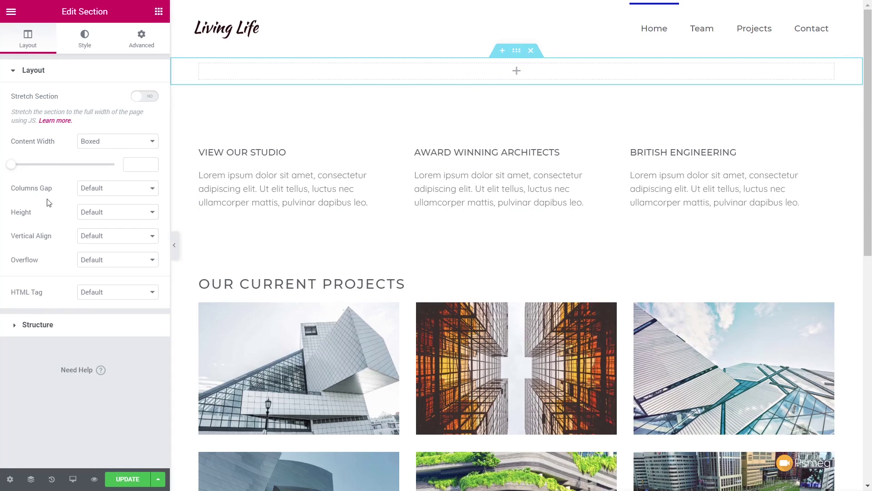
- Set the new section's height to Min Height with a minimum height of about 629 px
{"action": "left_click", "coordinate": [94, 214]}
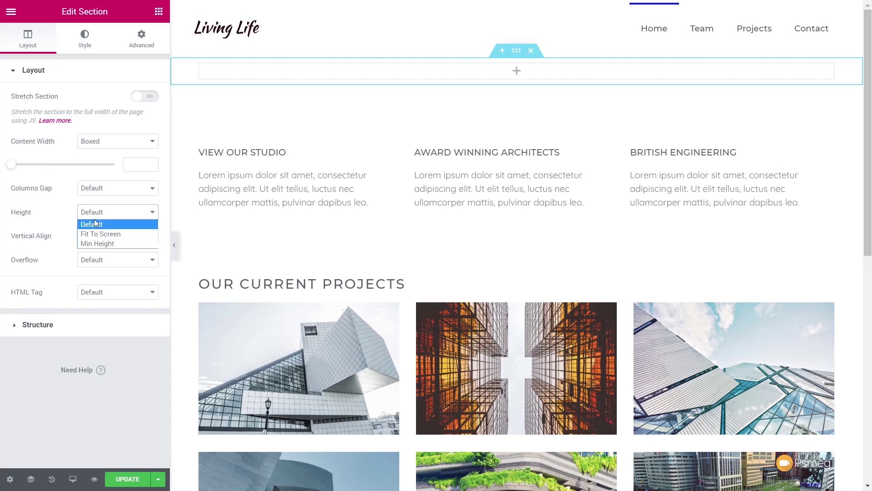
{"action": "left_click", "coordinate": [95, 243]}
{"action": "left_click_drag", "start_coordinate": [40, 253], "coordinate": [58, 257]}
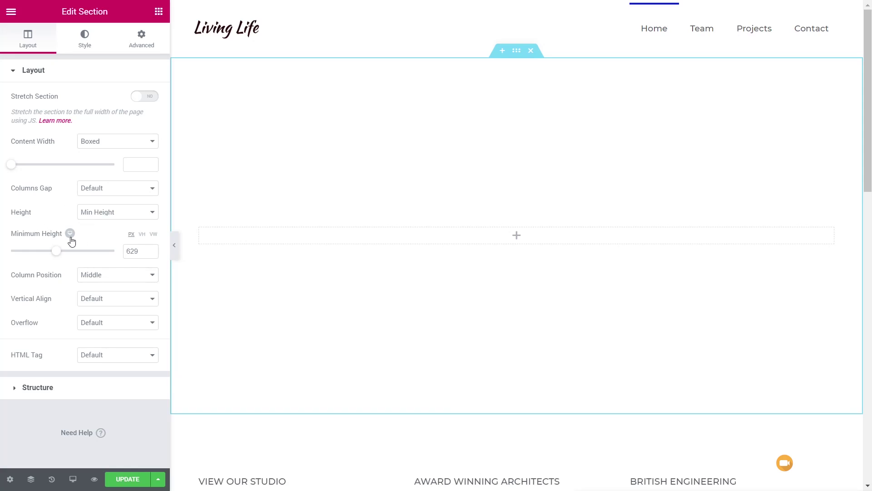
- Give the section a slideshow background made of the architect drafting photo, the teal wavy facade and slider1.jpg
{"action": "left_click", "coordinate": [92, 42]}
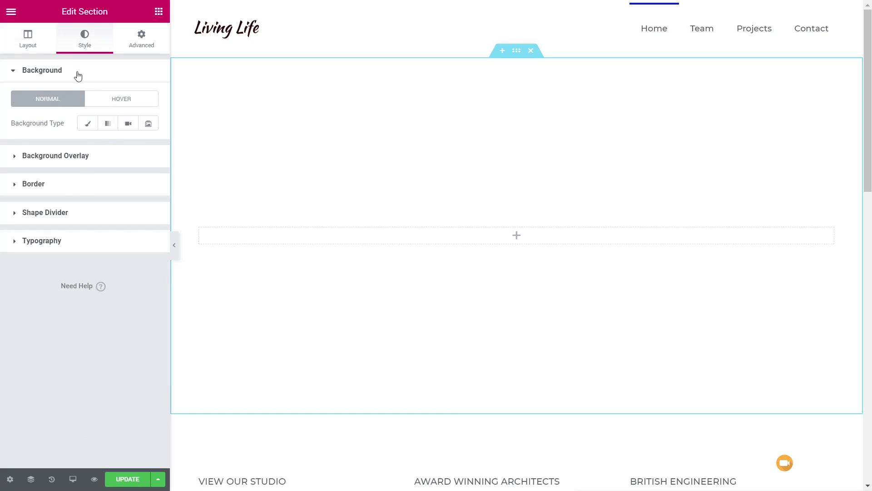
{"action": "left_click", "coordinate": [150, 129]}
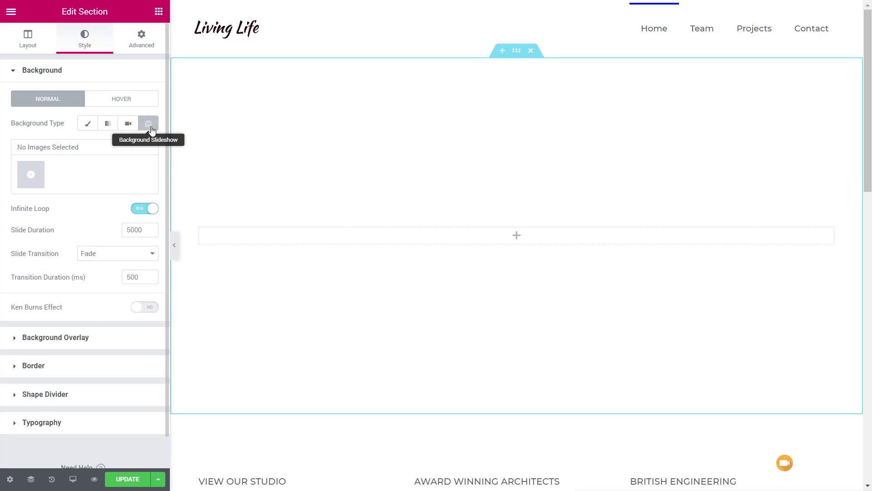
{"action": "left_click", "coordinate": [39, 178]}
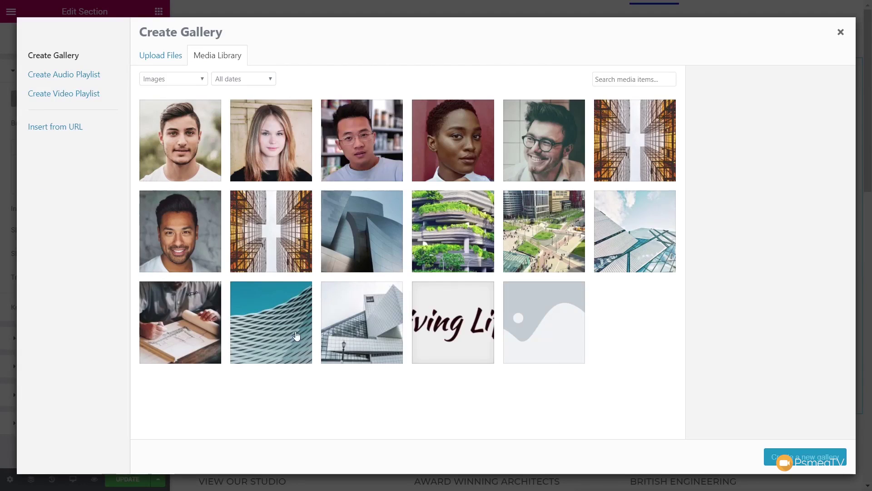
{"action": "left_click", "coordinate": [194, 335]}
{"action": "left_click", "coordinate": [272, 331]}
{"action": "left_click", "coordinate": [364, 336]}
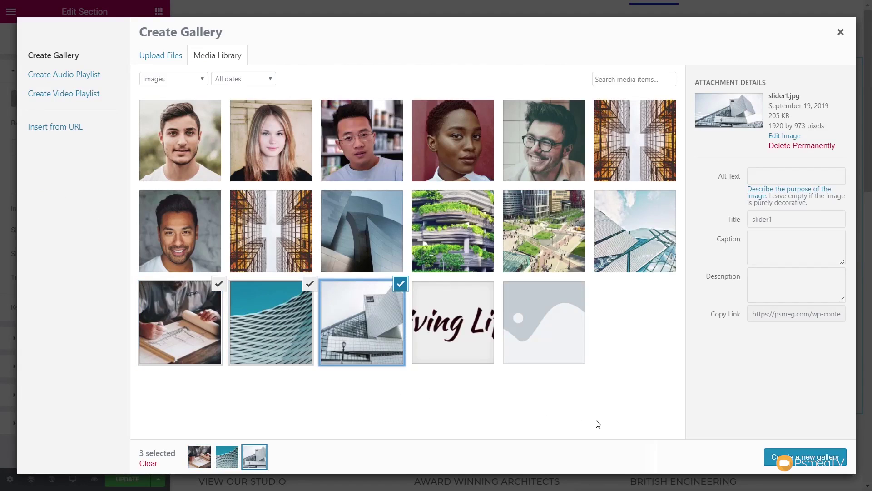
{"action": "left_click", "coordinate": [800, 456]}
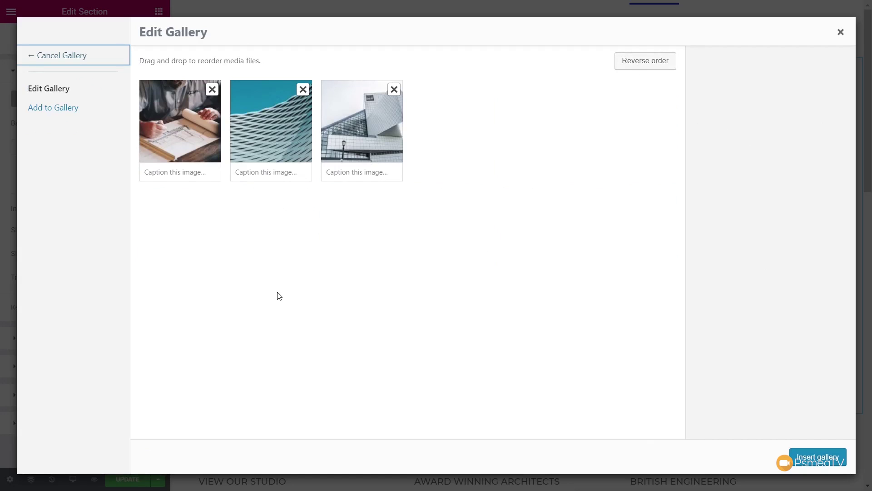
{"action": "left_click", "coordinate": [808, 458]}
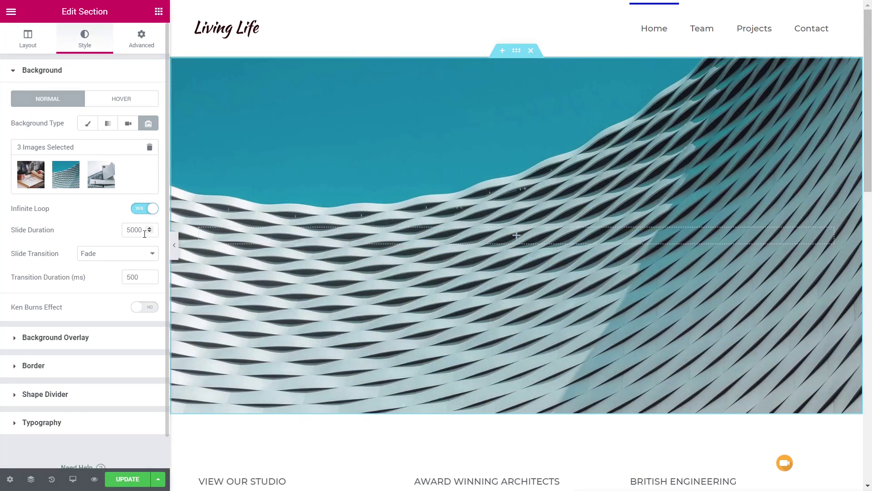
- Set the slideshow's transition to Slide Left with a duration of 200 ms and enable the Ken Burns effect
{"action": "left_click", "coordinate": [141, 256]}
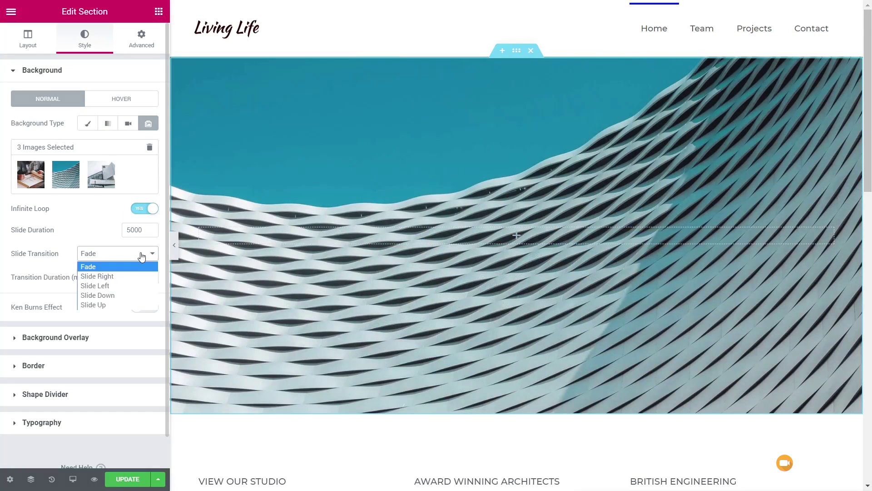
{"action": "left_click", "coordinate": [125, 288]}
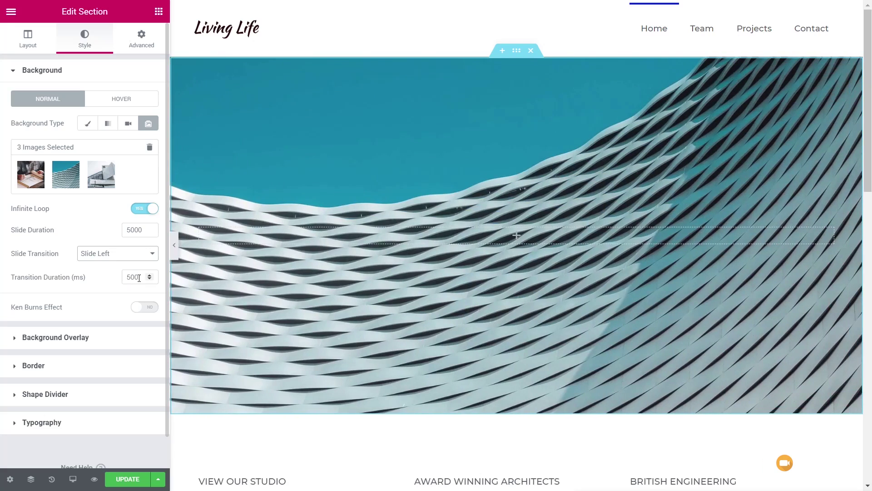
{"action": "left_click_drag", "start_coordinate": [139, 278], "coordinate": [121, 279]}
{"action": "type", "text": "200"}
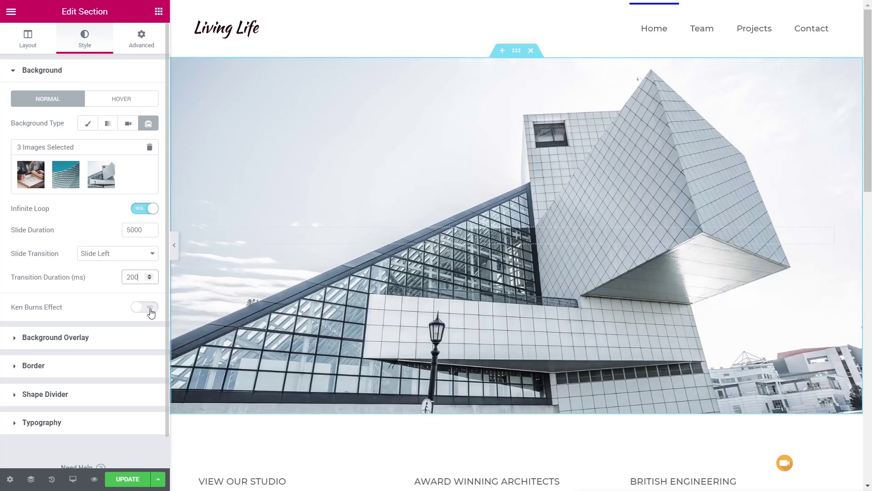
{"action": "left_click", "coordinate": [150, 309]}
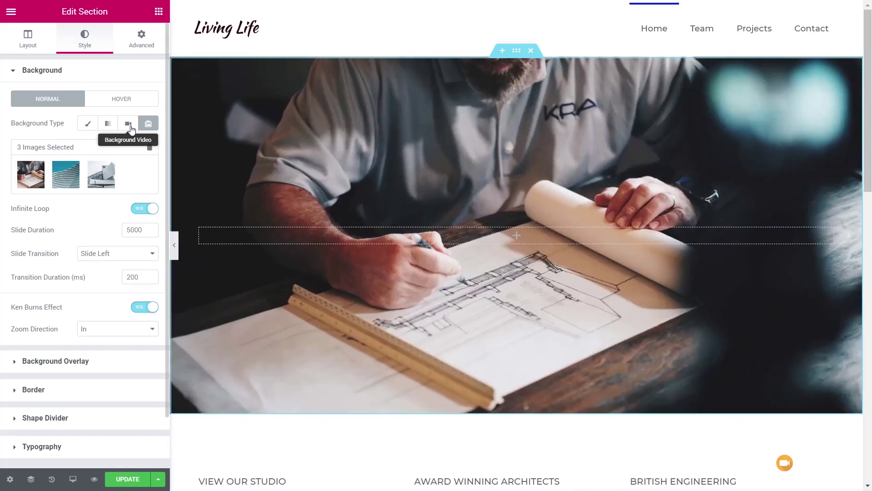
{"action": "left_click", "coordinate": [131, 127]}
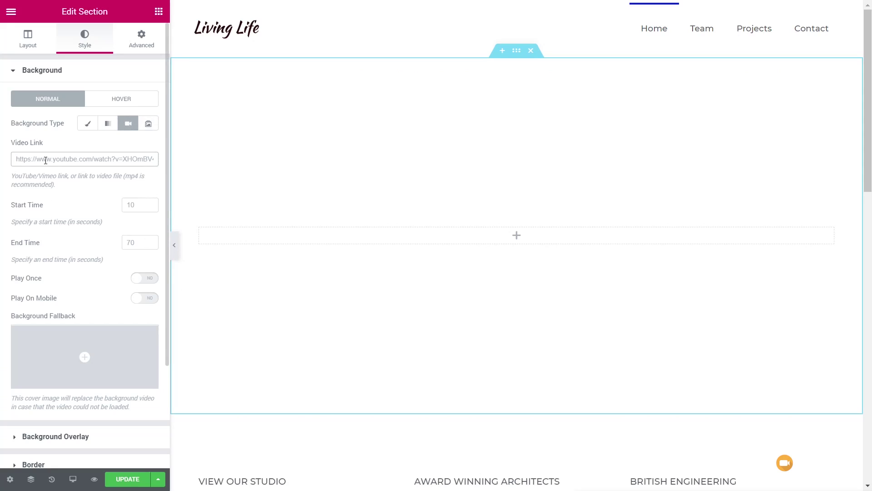
{"action": "type", "text": "https://vimeo.com/185141264"}
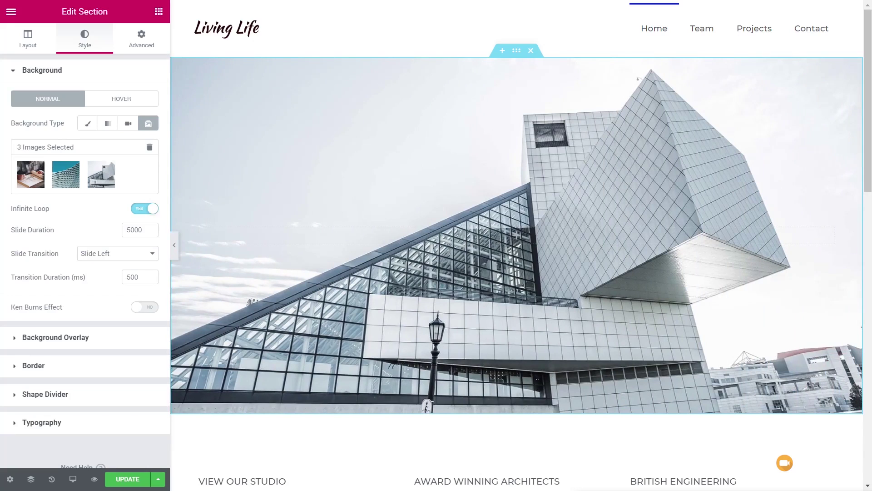
- Place a Divider widget beneath the View Our Studio heading and set its style to Curved
{"action": "scroll", "coordinate": [575, 360], "scroll_direction": "down", "scroll_amount": 3}
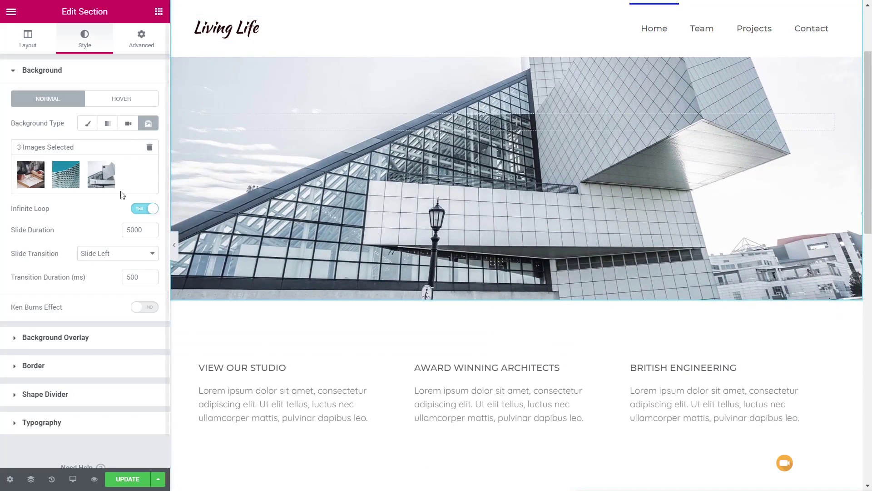
{"action": "left_click", "coordinate": [158, 11]}
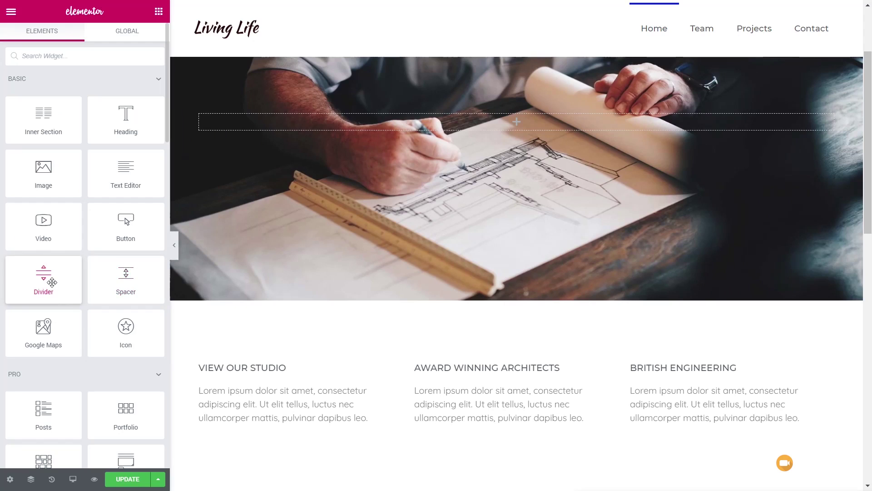
{"action": "left_click_drag", "start_coordinate": [51, 282], "coordinate": [224, 373]}
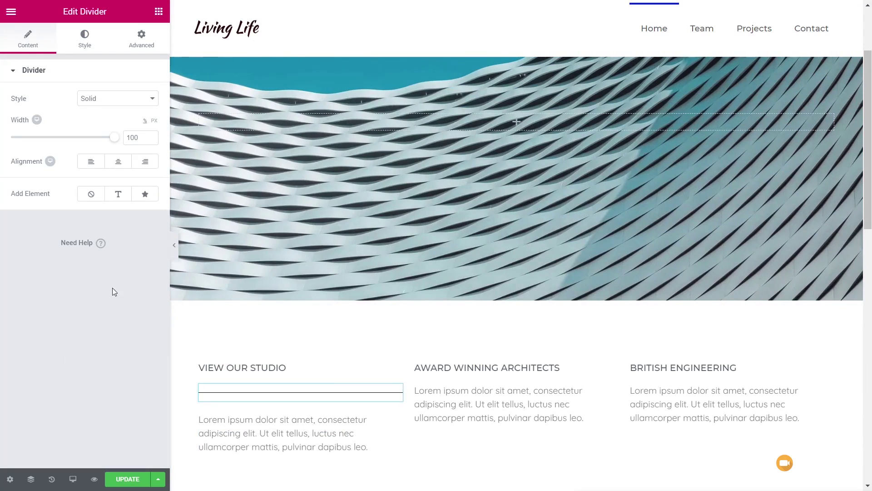
{"action": "left_click", "coordinate": [128, 102]}
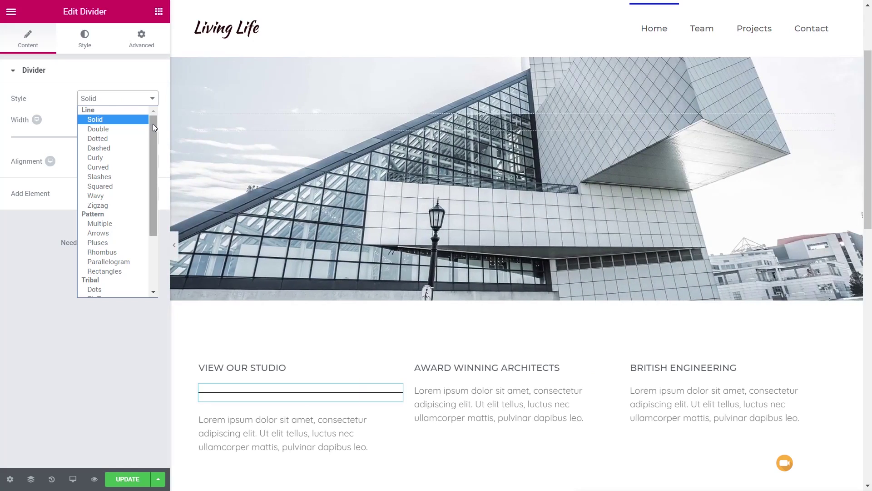
{"action": "left_click", "coordinate": [118, 167]}
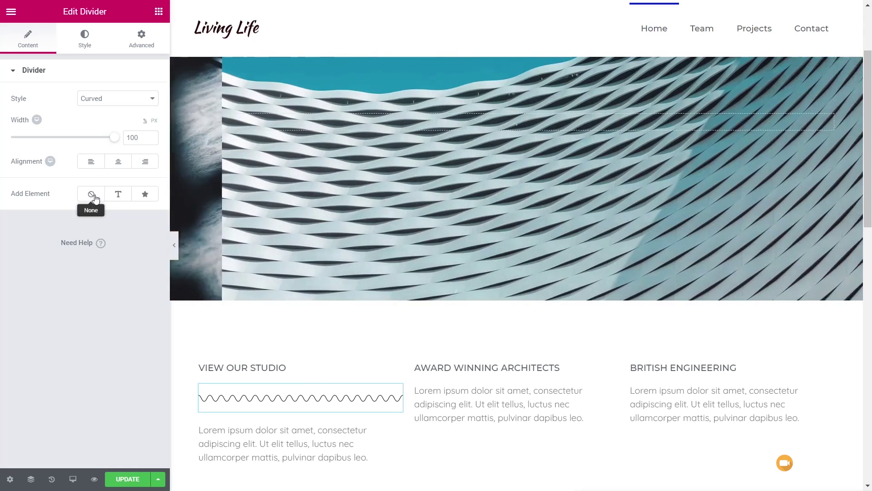
- Add a text element to the divider and set the alignment to Center
{"action": "left_click", "coordinate": [115, 201]}
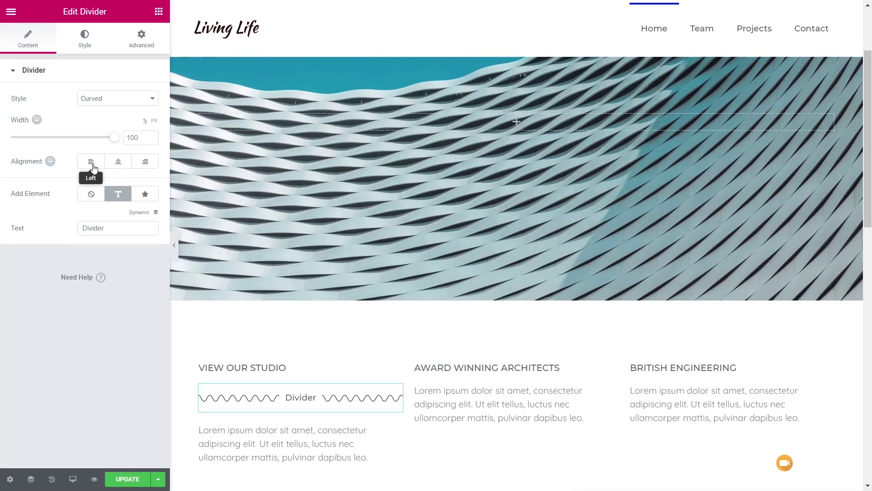
{"action": "left_click", "coordinate": [144, 163]}
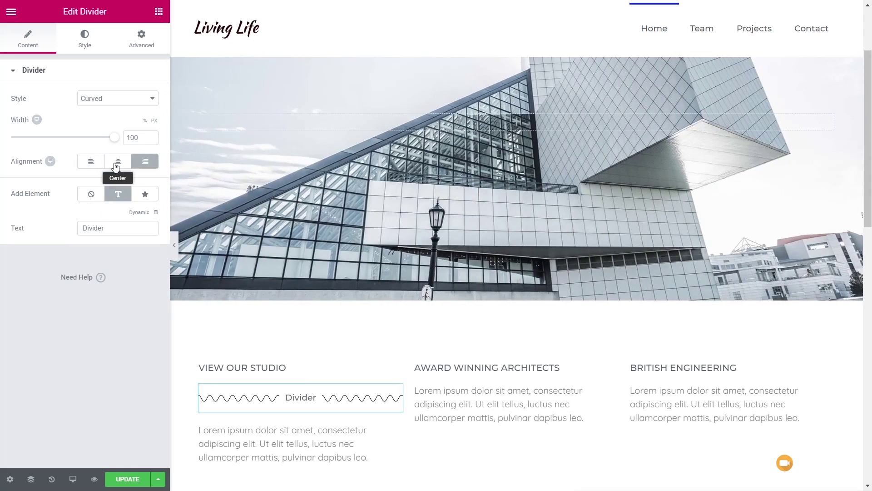
{"action": "left_click", "coordinate": [117, 163]}
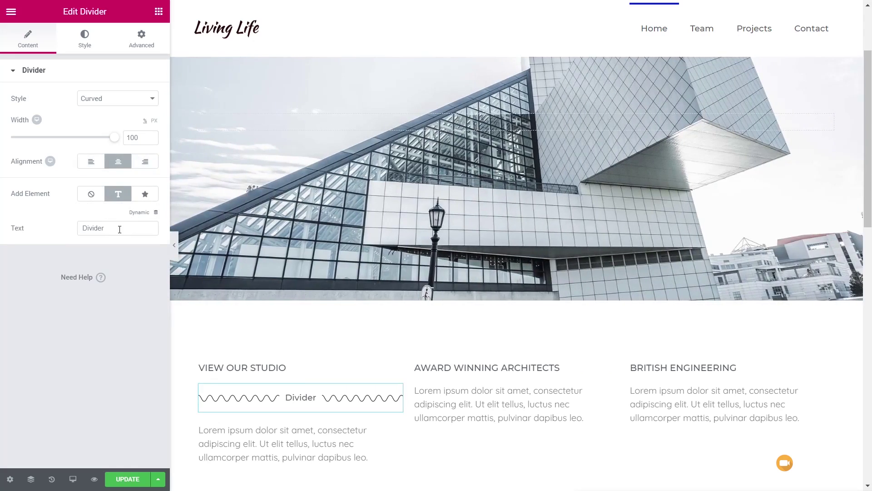
- Change the divider's element to an icon and insert the Subway icon from the icon library
{"action": "left_click", "coordinate": [143, 195]}
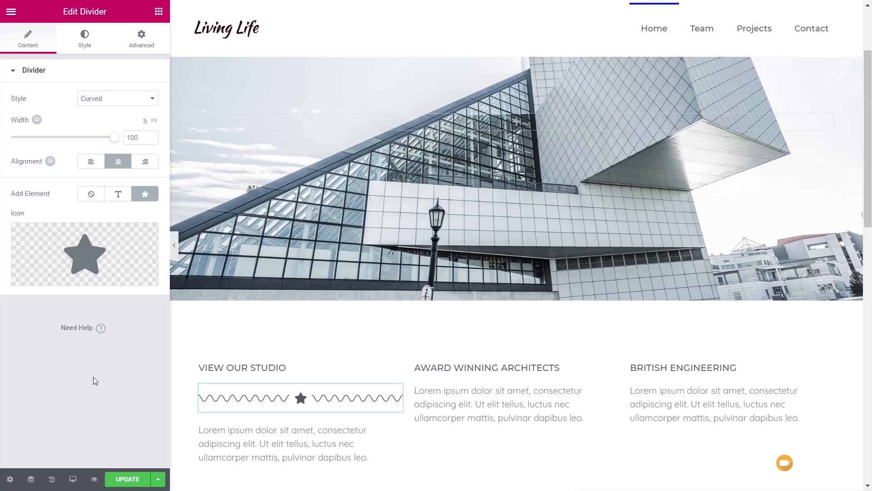
{"action": "mouse_move", "coordinate": [88, 236]}
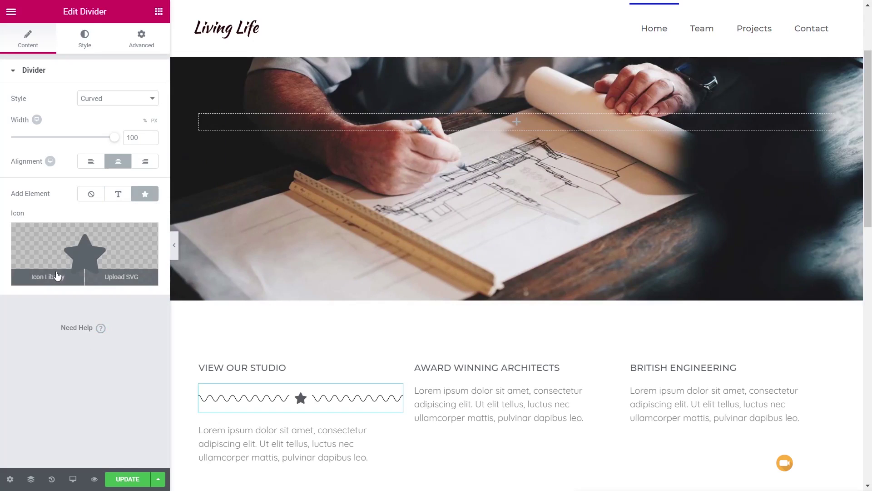
{"action": "left_click", "coordinate": [57, 276]}
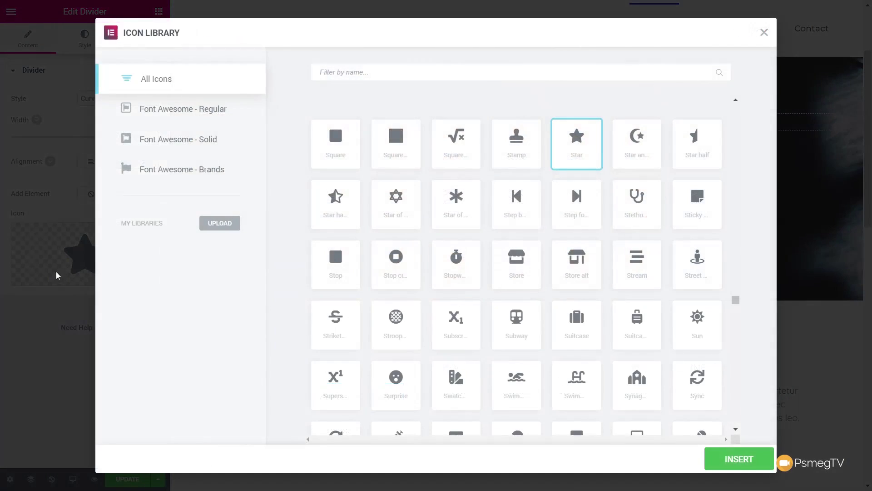
{"action": "left_click", "coordinate": [536, 338]}
{"action": "left_click", "coordinate": [740, 460]}
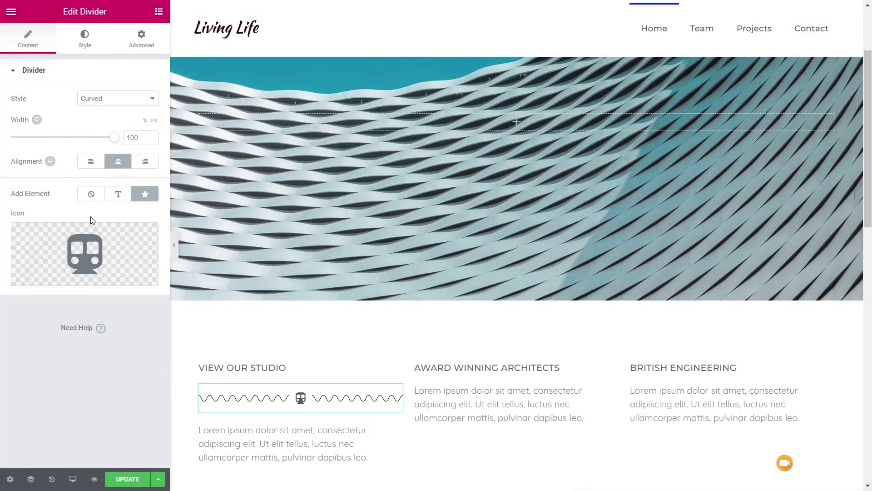
- Switch the divider's added element from the icon back to text
{"action": "left_click", "coordinate": [120, 196]}
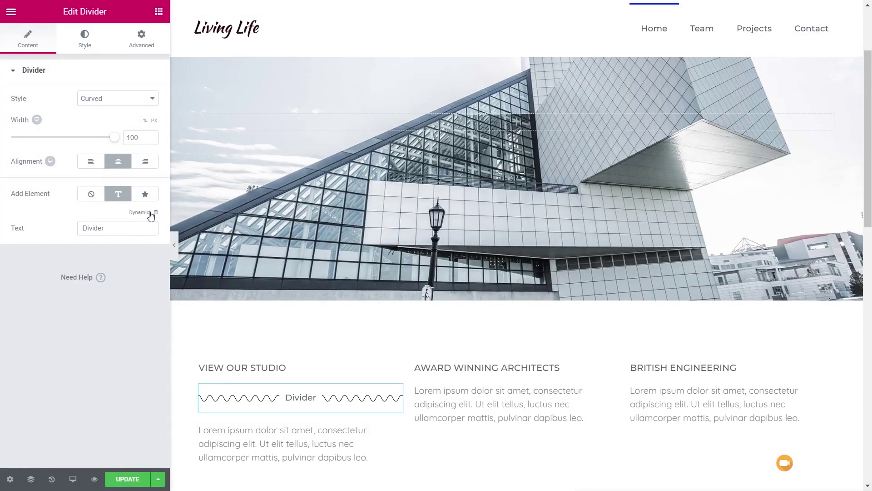
{"action": "double_click", "coordinate": [121, 227]}
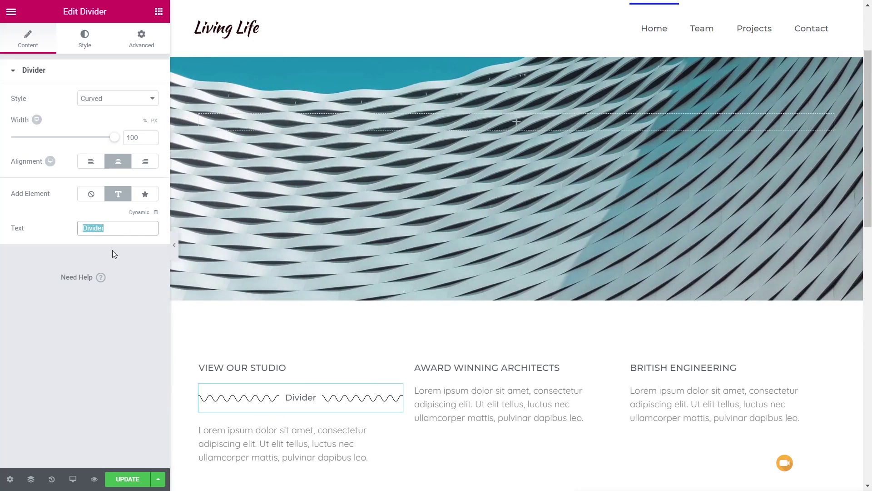
- Try the Squared, Zigzag, Pluses and Rectangles styles on the divider
{"action": "left_click", "coordinate": [134, 104]}
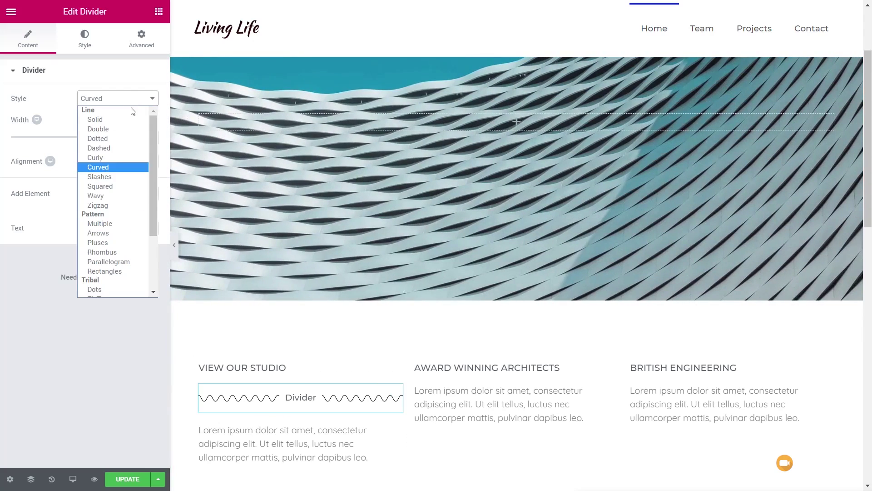
{"action": "left_click", "coordinate": [110, 186]}
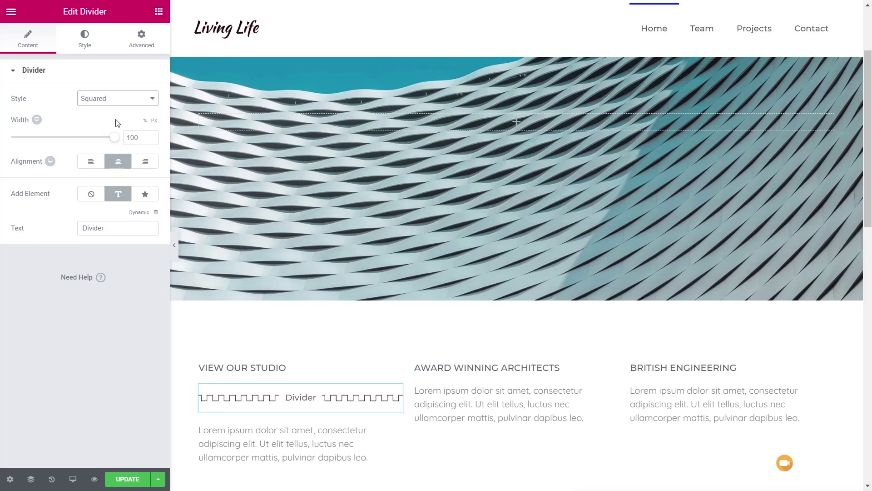
{"action": "left_click", "coordinate": [117, 100]}
{"action": "left_click", "coordinate": [105, 207]}
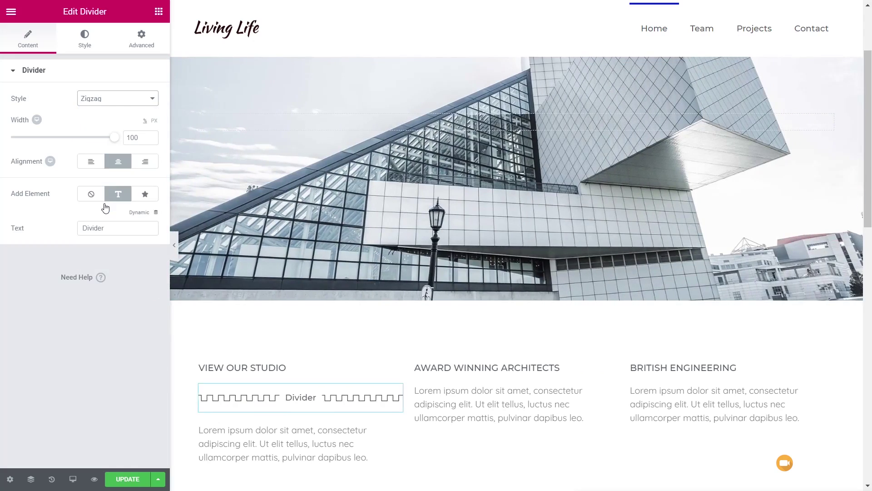
{"action": "left_click", "coordinate": [131, 101]}
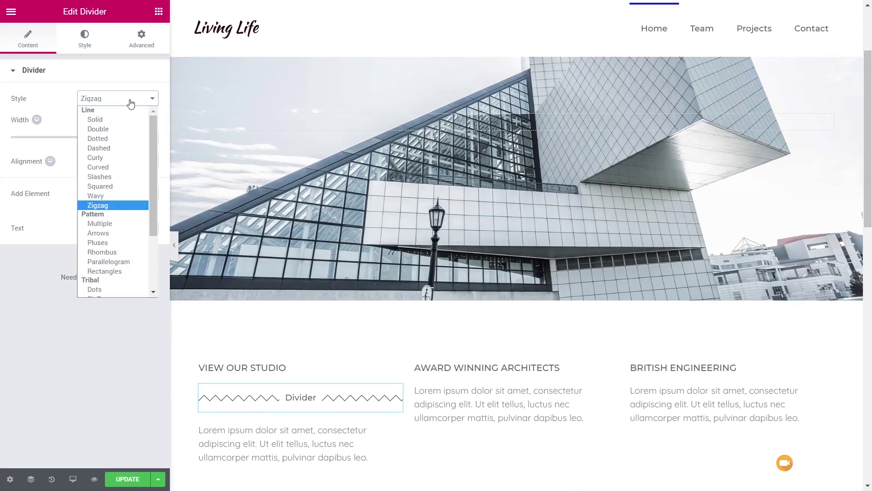
{"action": "left_click", "coordinate": [106, 243]}
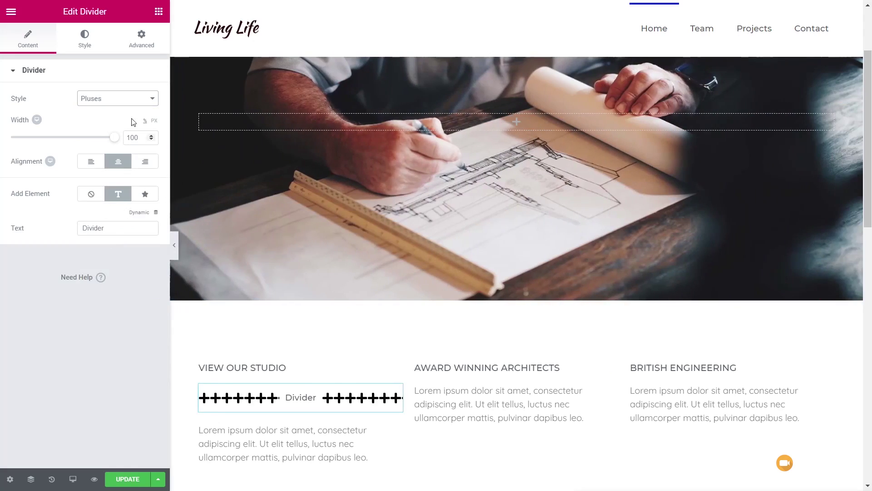
{"action": "left_click", "coordinate": [132, 101]}
{"action": "left_click", "coordinate": [108, 271]}
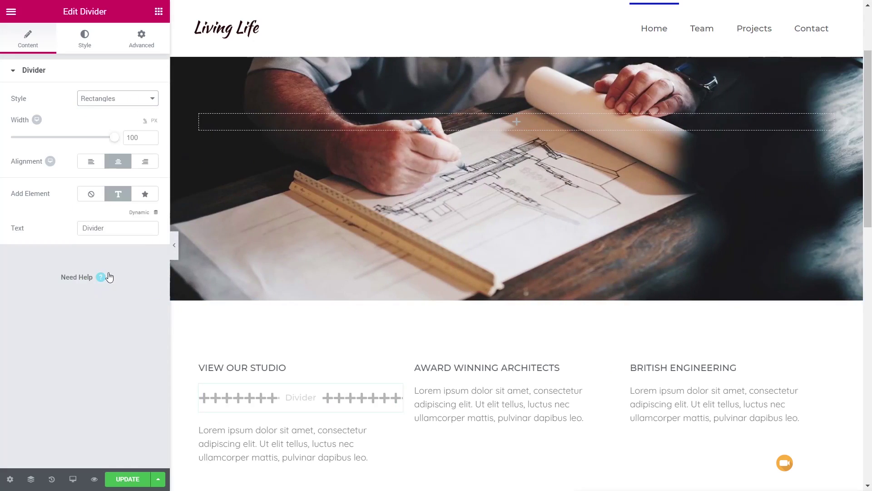
- Set the divider's style to the Tribal pattern Trees
{"action": "left_click", "coordinate": [134, 98]}
{"action": "scroll", "coordinate": [122, 232], "scroll_direction": "down", "scroll_amount": 3}
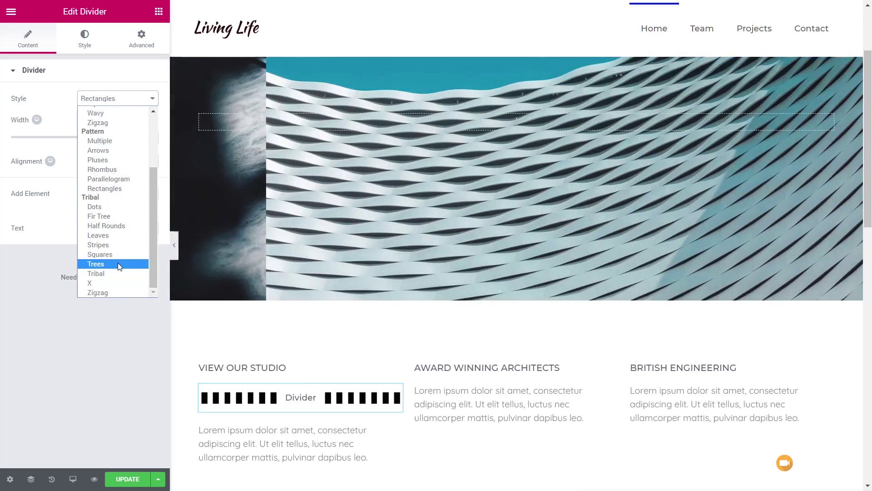
{"action": "left_click", "coordinate": [118, 263]}
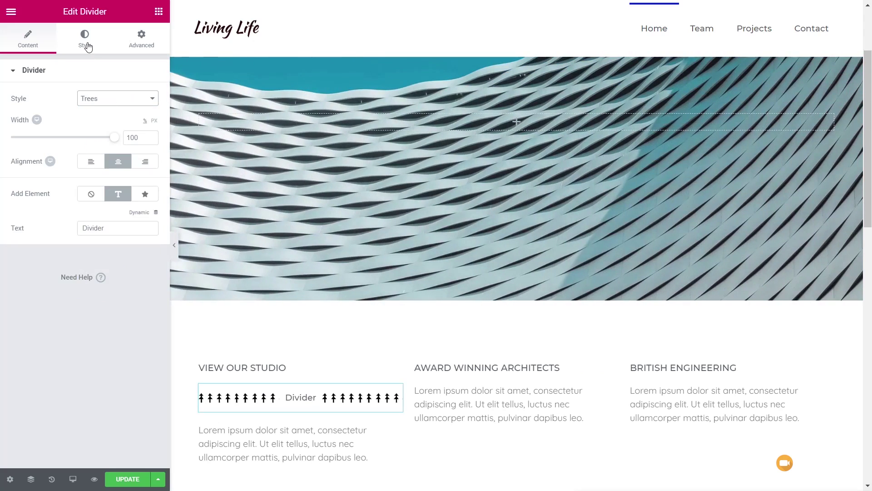
- Reduce the divider's size to about 11.8 and set its color to the light blue swatch
{"action": "left_click", "coordinate": [85, 41]}
{"action": "left_click_drag", "start_coordinate": [33, 138], "coordinate": [25, 137]}
{"action": "left_click", "coordinate": [144, 98]}
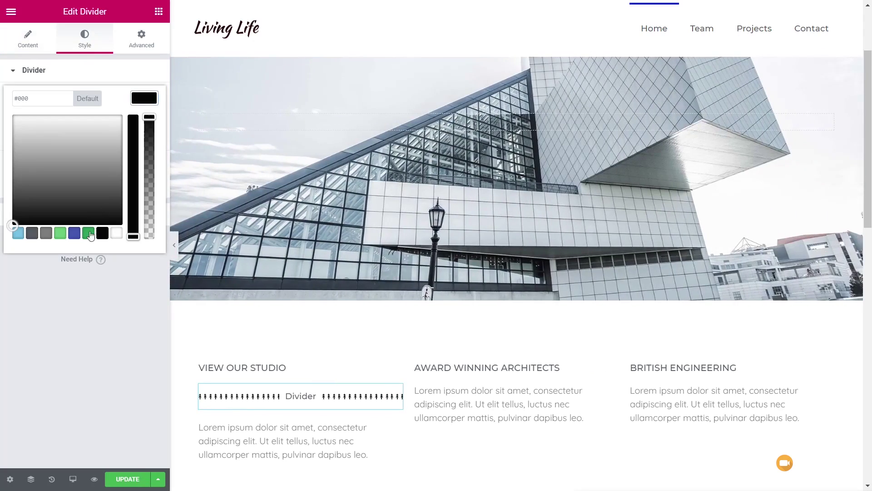
{"action": "left_click", "coordinate": [18, 233]}
{"action": "left_click", "coordinate": [142, 102]}
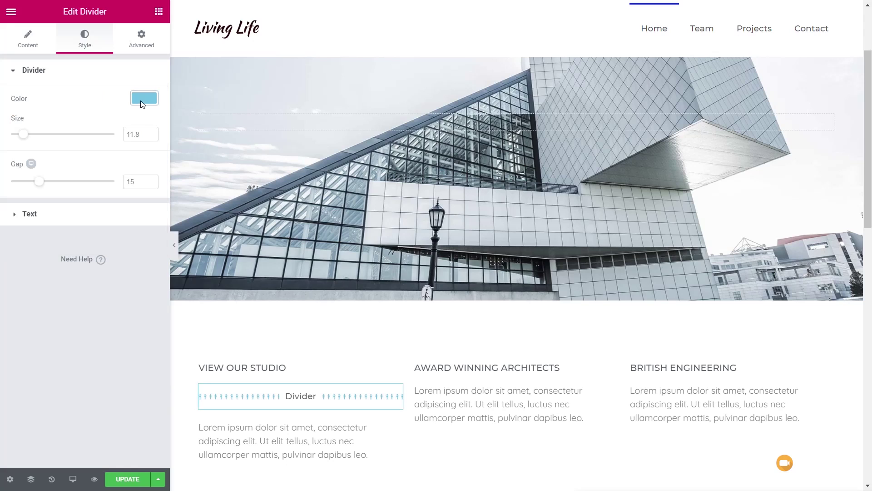
- Reduce the divider's gap and set its text color to the dark blue swatch
{"action": "left_click_drag", "start_coordinate": [39, 181], "coordinate": [27, 182]}
{"action": "left_click", "coordinate": [29, 215]}
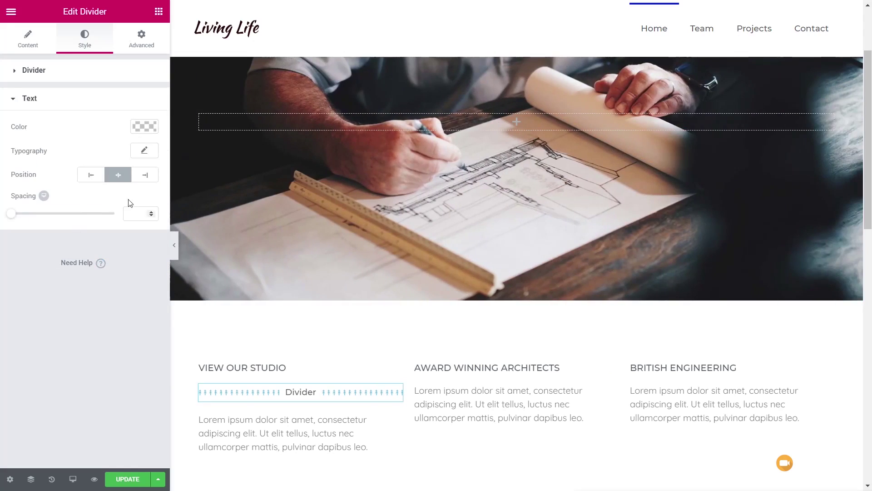
{"action": "left_click", "coordinate": [144, 127]}
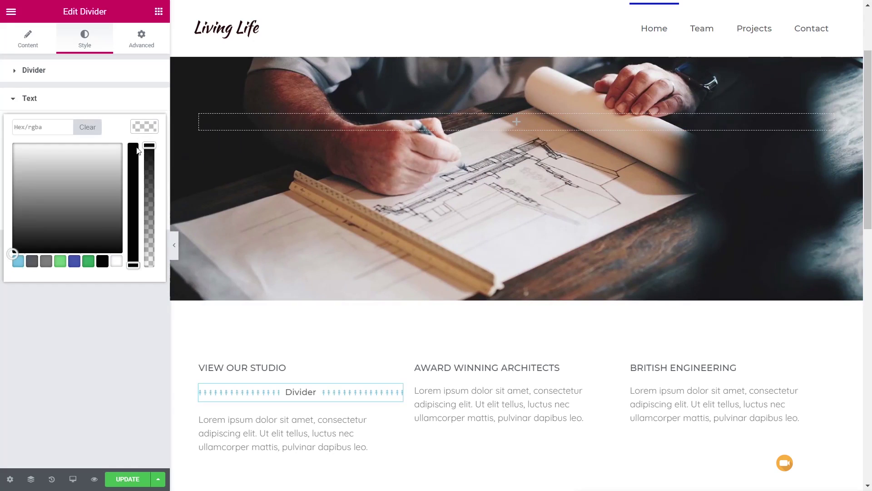
{"action": "left_click", "coordinate": [74, 261]}
{"action": "left_click", "coordinate": [145, 129]}
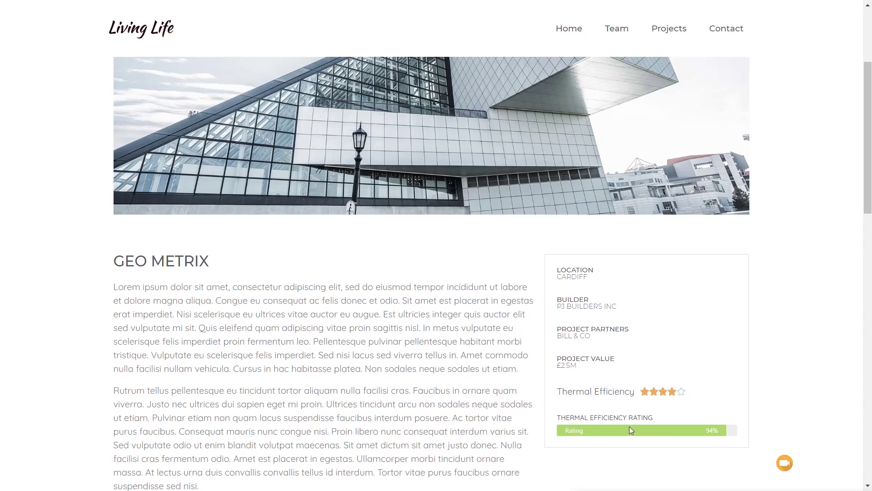
- In the WordPress Project Details field group, examine the Project Rating field's type, prepend text and minimum, maximum and step values
{"action": "mouse_move", "coordinate": [686, 401]}
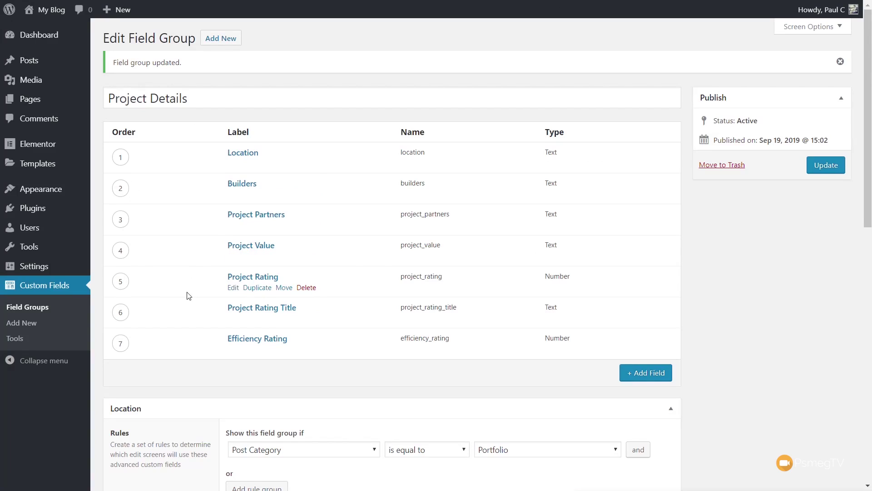
{"action": "left_click", "coordinate": [253, 277]}
{"action": "scroll", "coordinate": [419, 364], "scroll_direction": "down", "scroll_amount": 1}
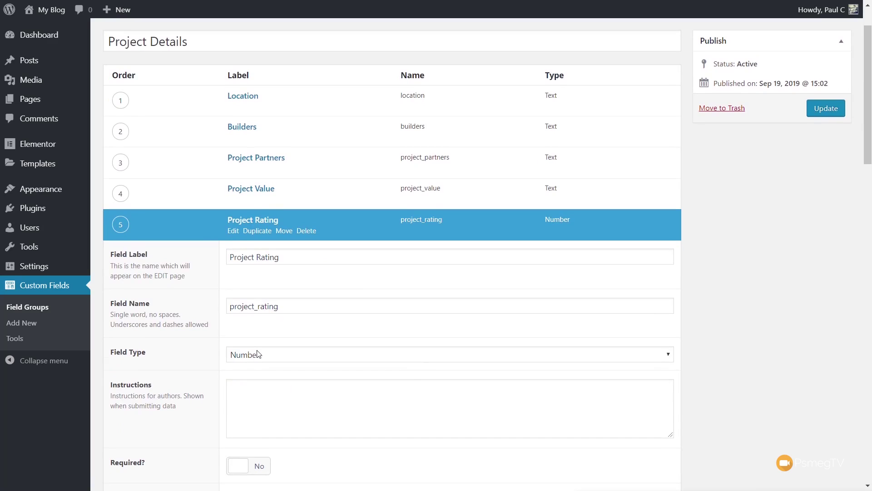
{"action": "scroll", "coordinate": [234, 359], "scroll_direction": "down", "scroll_amount": 9}
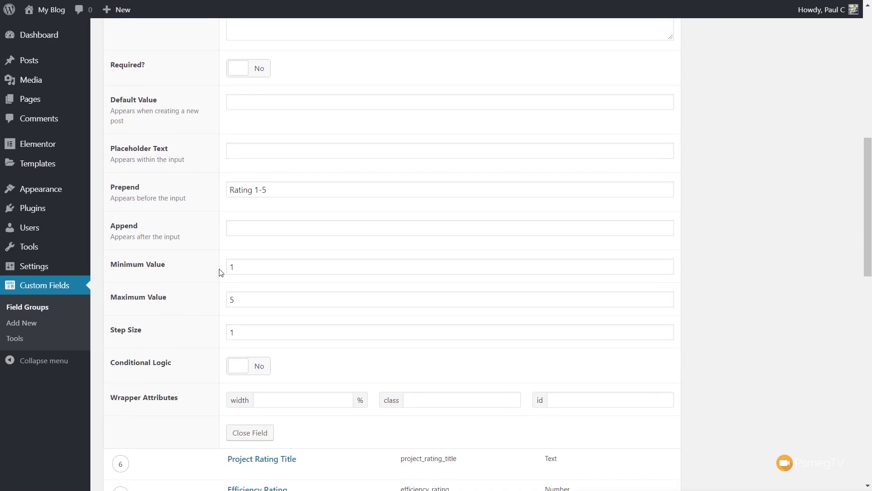
{"action": "scroll", "coordinate": [220, 272], "scroll_direction": "up", "scroll_amount": 10}
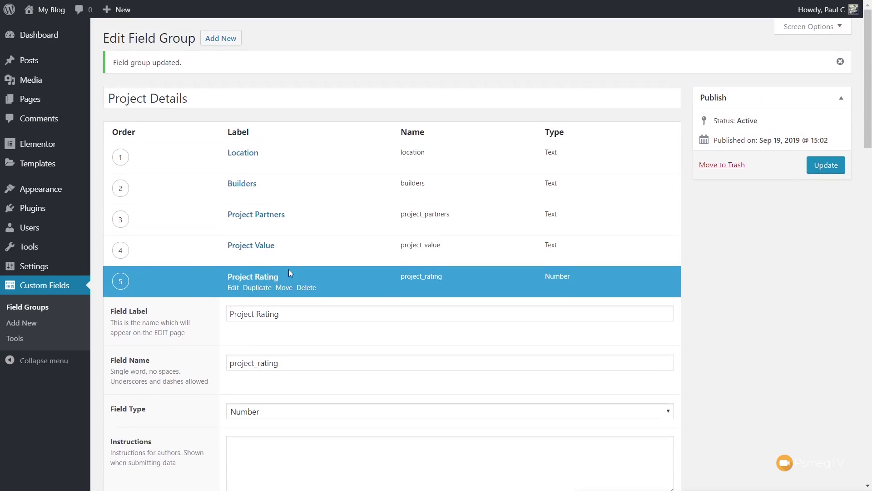
{"action": "left_click", "coordinate": [255, 277]}
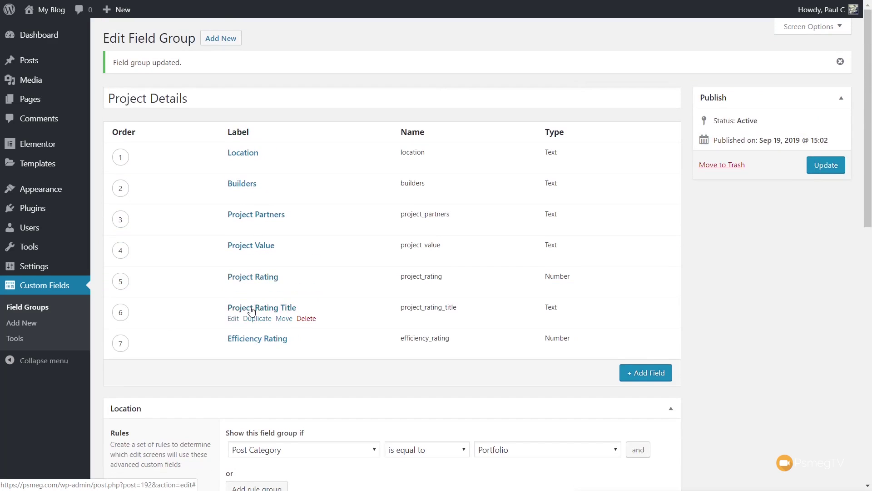
- Examine the Project Rating Title field's type and the Efficiency Rating field's type and value limits
{"action": "left_click", "coordinate": [253, 307]}
{"action": "scroll", "coordinate": [189, 346], "scroll_direction": "down", "scroll_amount": 3}
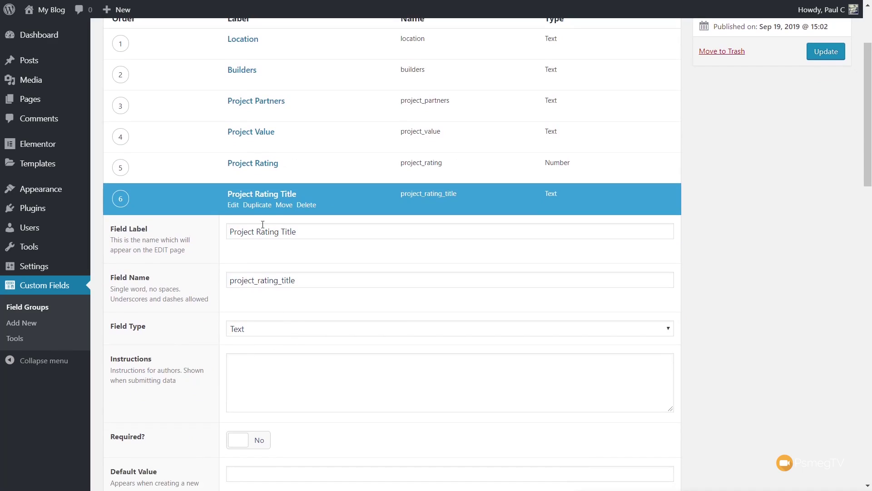
{"action": "left_click", "coordinate": [268, 196]}
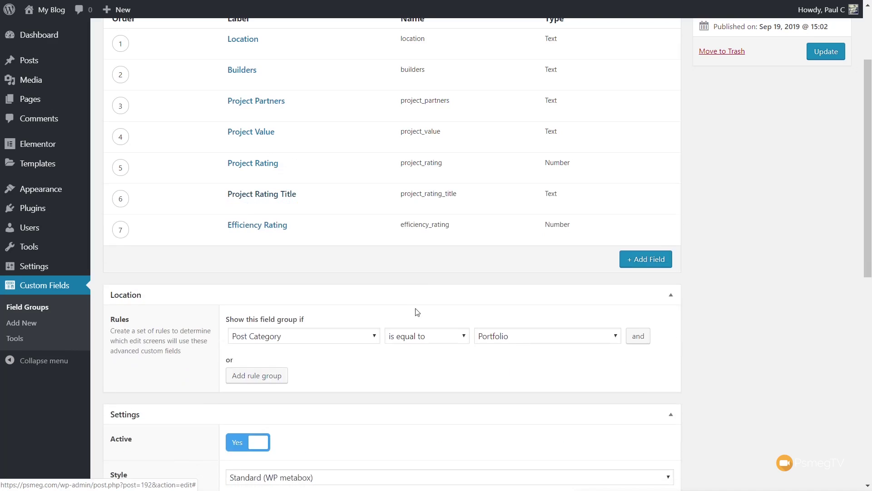
{"action": "left_click", "coordinate": [270, 227]}
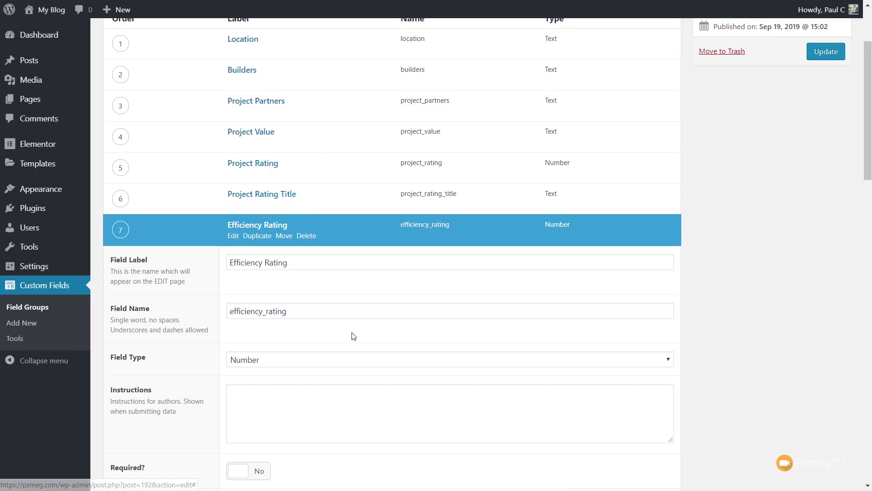
{"action": "scroll", "coordinate": [348, 335], "scroll_direction": "down", "scroll_amount": 9}
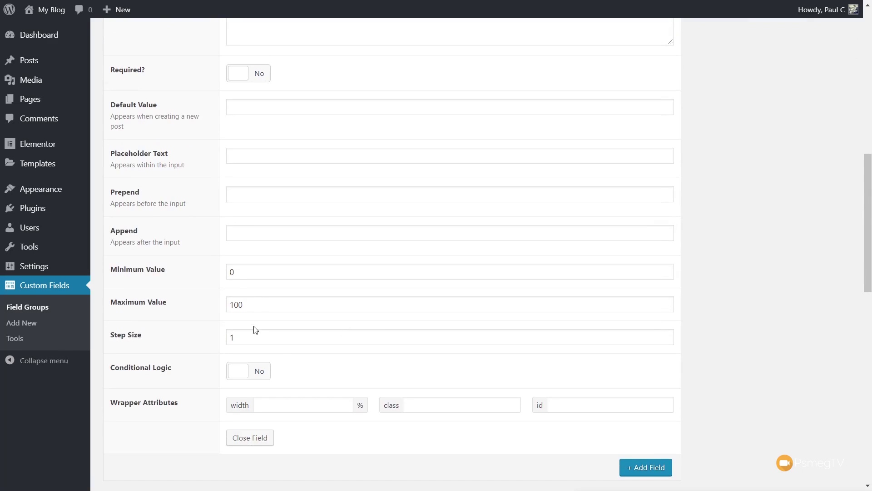
{"action": "scroll", "coordinate": [305, 304], "scroll_direction": "up", "scroll_amount": 5}
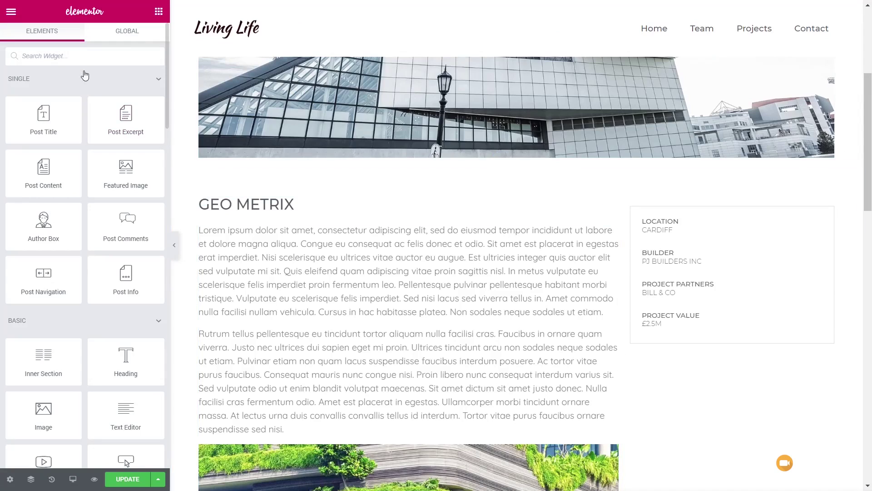
- In the Elementor project template, add a Star Rating widget beneath the Project Value label in the project details box
{"action": "type", "text": "star"}
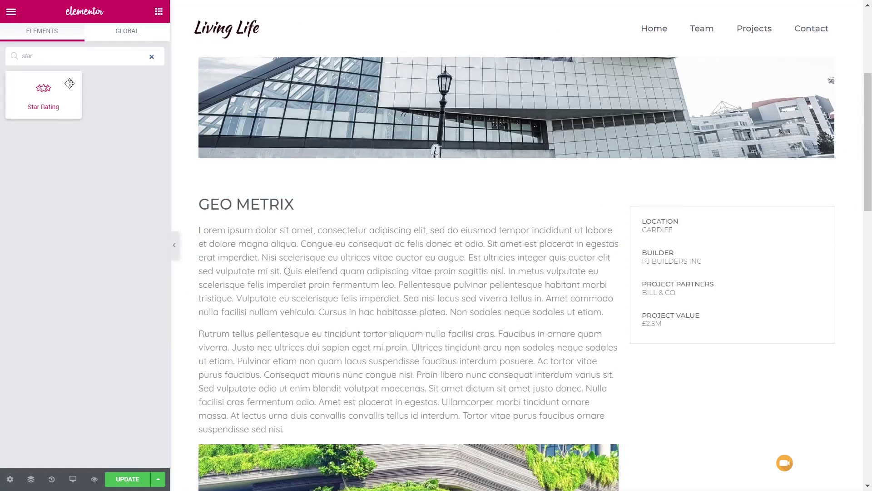
{"action": "left_click_drag", "start_coordinate": [70, 83], "coordinate": [677, 337]}
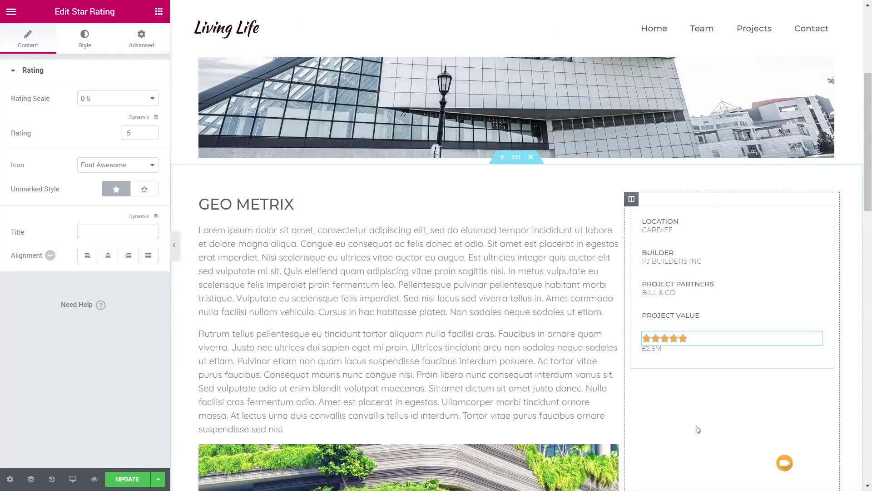
- Move the Star Rating widget to the end of the inner section's column, below all the headings
{"action": "left_click", "coordinate": [31, 479]}
{"action": "left_click", "coordinate": [243, 113]}
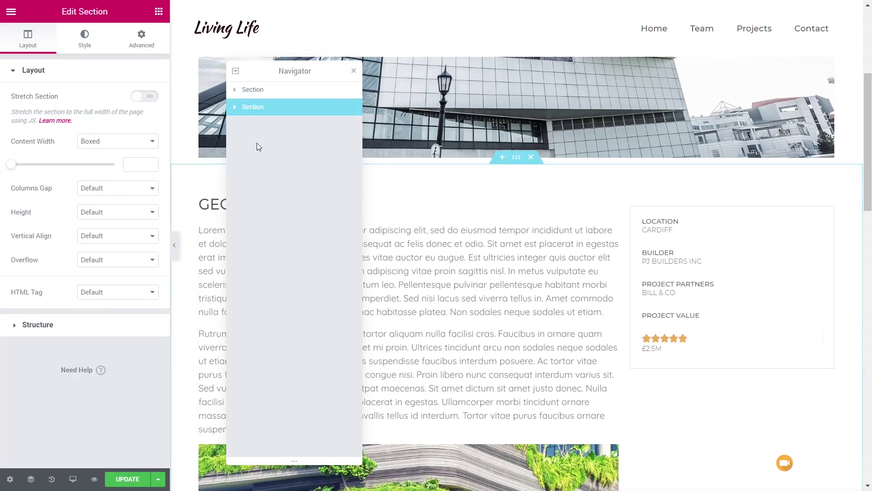
{"action": "left_click", "coordinate": [235, 108]}
{"action": "left_click", "coordinate": [241, 142]}
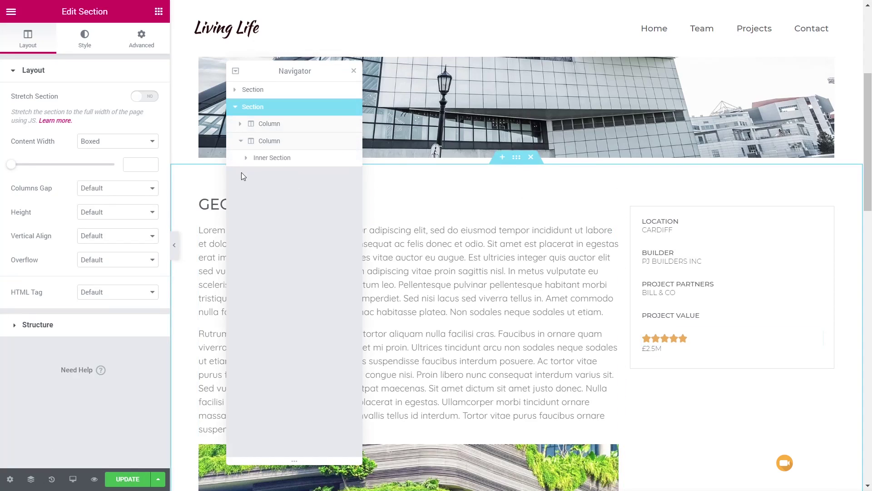
{"action": "left_click", "coordinate": [247, 158]}
{"action": "left_click", "coordinate": [252, 175]}
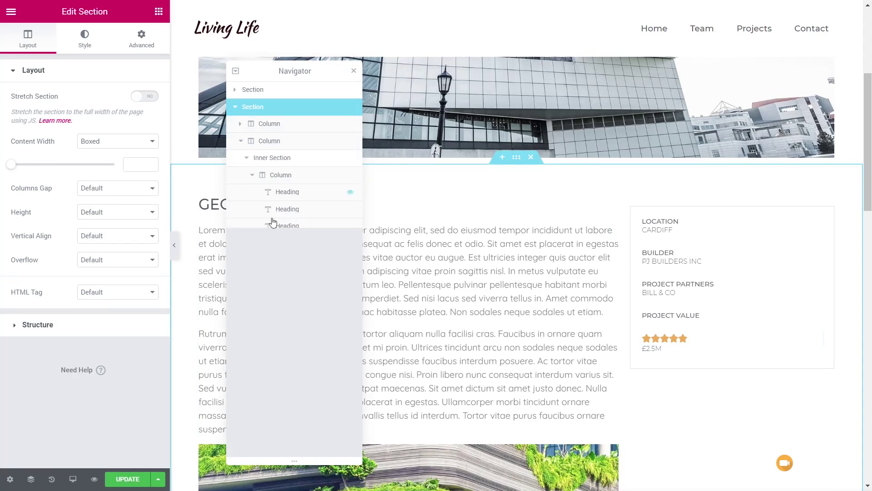
{"action": "left_click", "coordinate": [305, 328]}
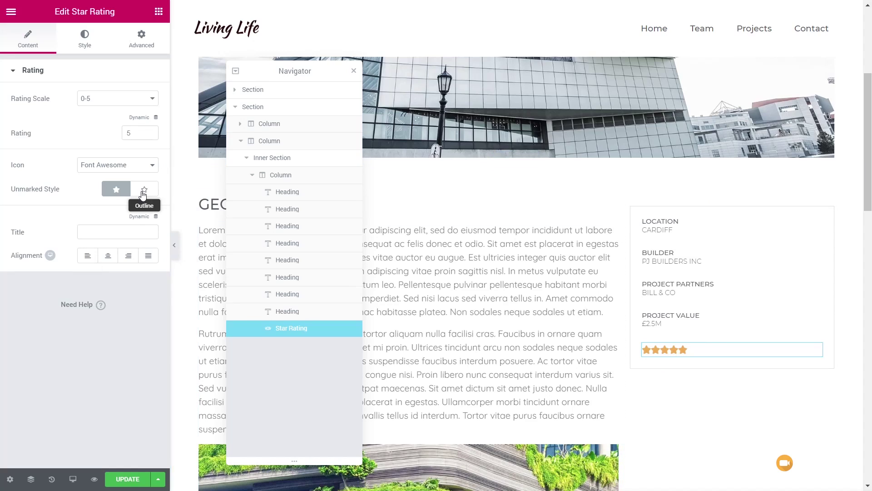
- Link the Star Rating widget's rating value to an ACF Number Field with the Project Rating key
{"action": "left_click", "coordinate": [157, 121]}
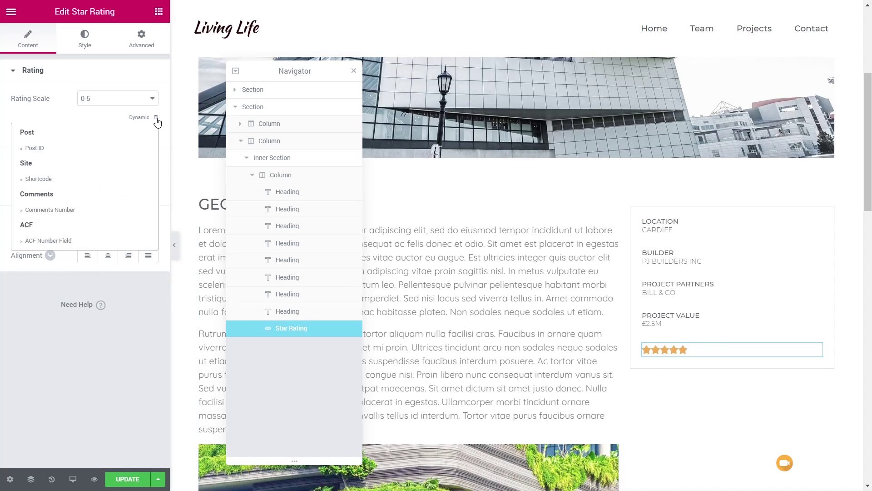
{"action": "left_click", "coordinate": [43, 240]}
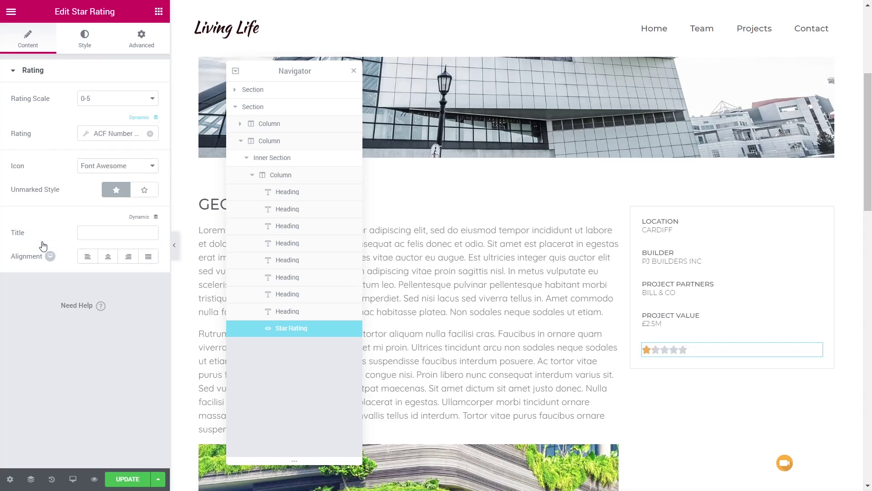
{"action": "left_click", "coordinate": [86, 136]}
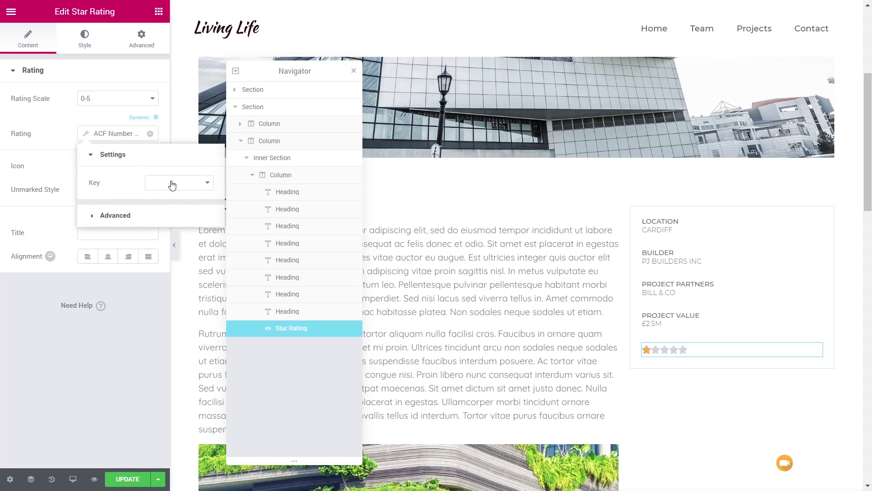
{"action": "left_click", "coordinate": [171, 184]}
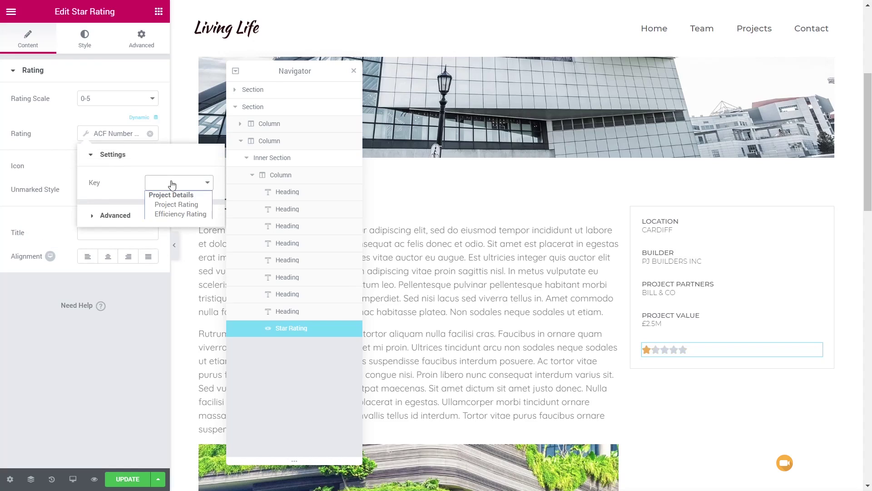
{"action": "left_click", "coordinate": [178, 205]}
{"action": "left_click", "coordinate": [116, 366]}
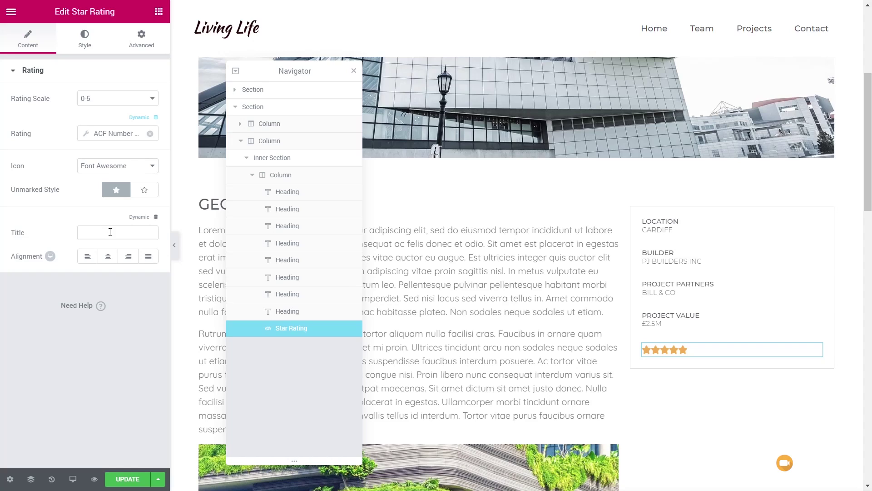
- Link the Star Rating widget's title to an ACF Field with the Project Rating Title key
{"action": "left_click", "coordinate": [156, 218]}
{"action": "left_click_drag", "start_coordinate": [154, 241], "coordinate": [162, 347]}
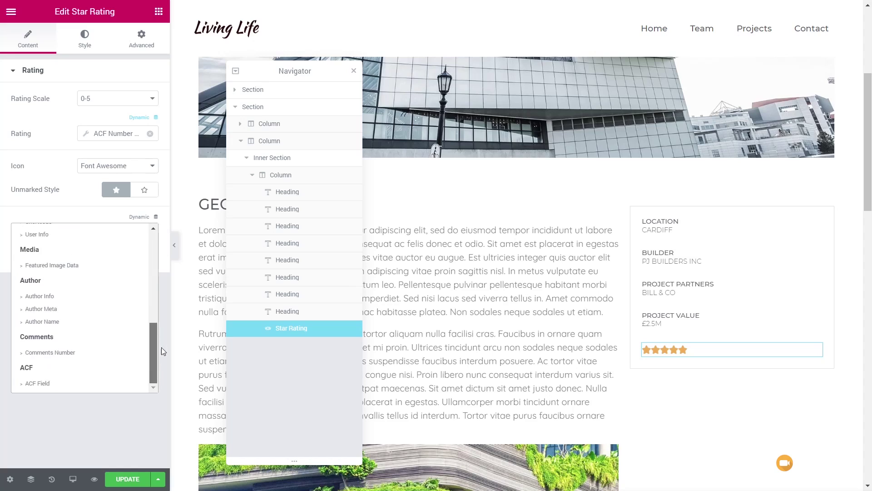
{"action": "left_click", "coordinate": [58, 384]}
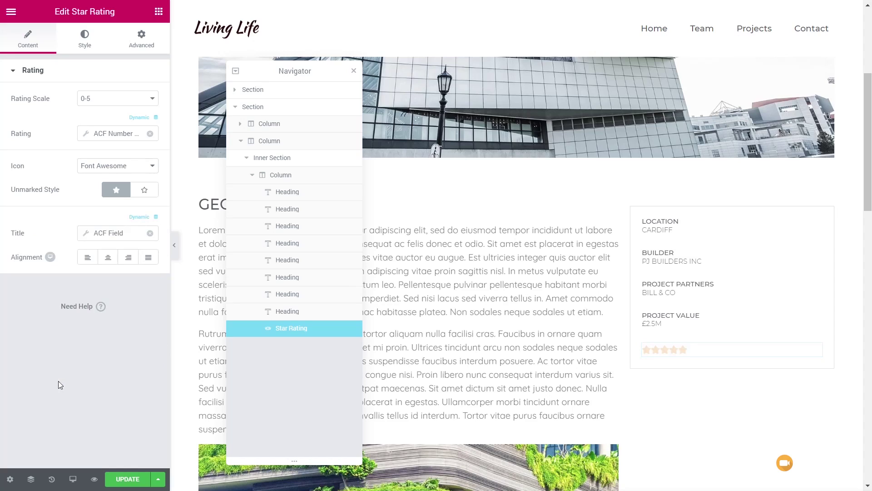
{"action": "left_click", "coordinate": [88, 233]}
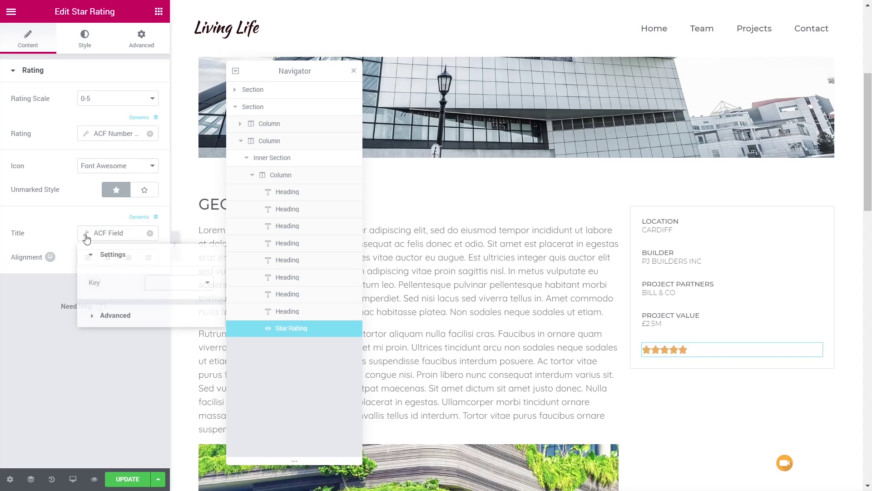
{"action": "left_click", "coordinate": [196, 282]}
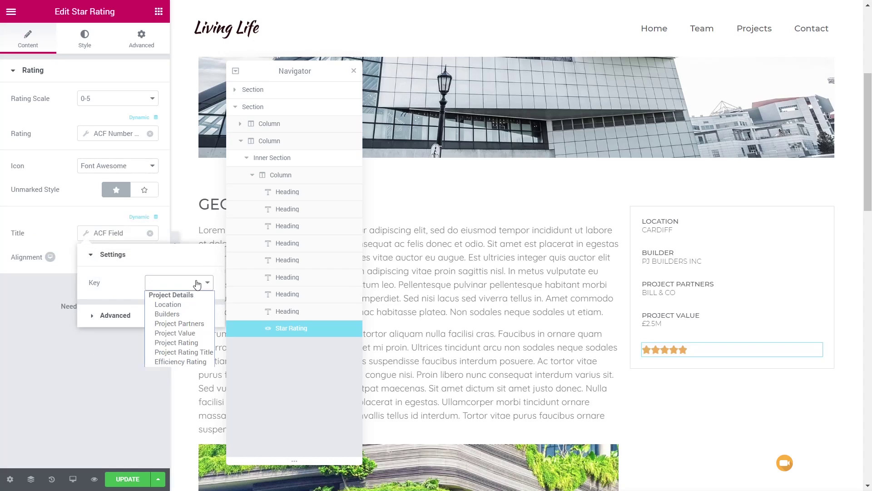
{"action": "left_click", "coordinate": [180, 352]}
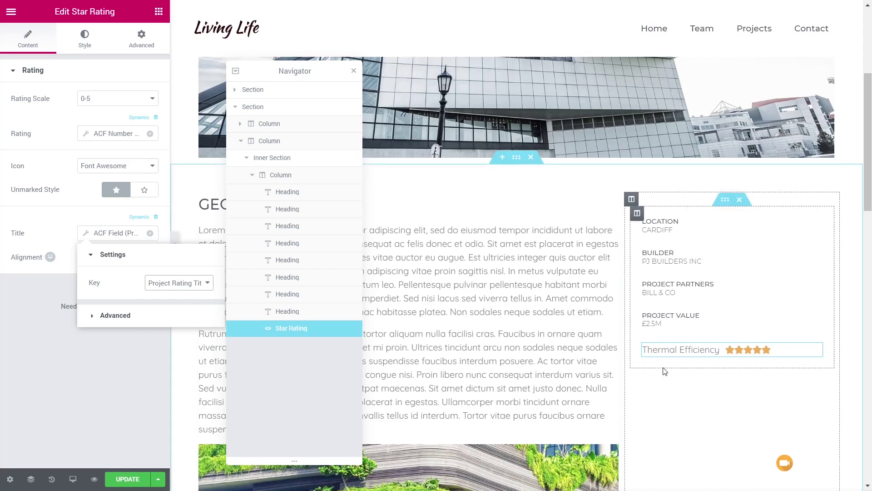
{"action": "left_click", "coordinate": [92, 372]}
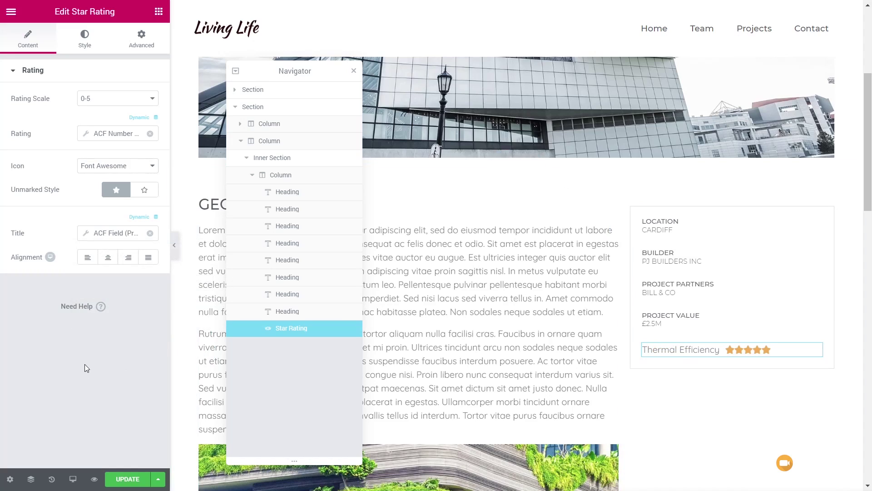
- Set the Star Rating title's text color to the dark grey #54595f
{"action": "left_click", "coordinate": [78, 41]}
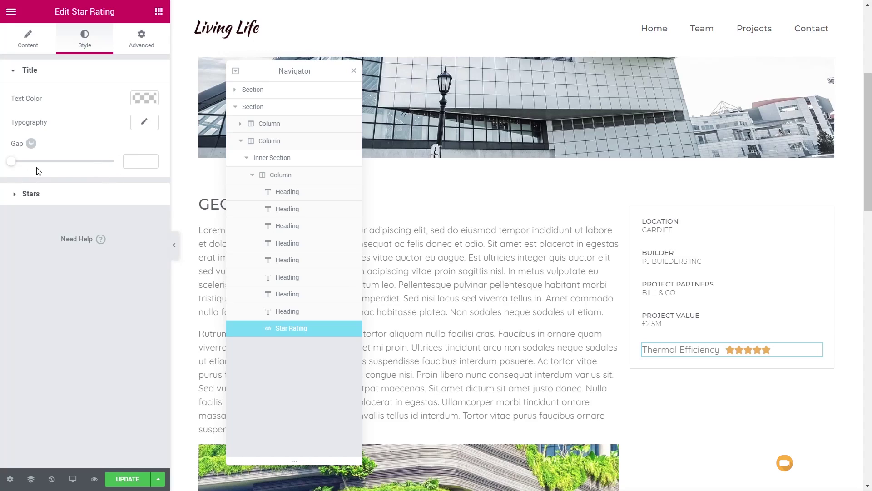
{"action": "left_click", "coordinate": [144, 98]}
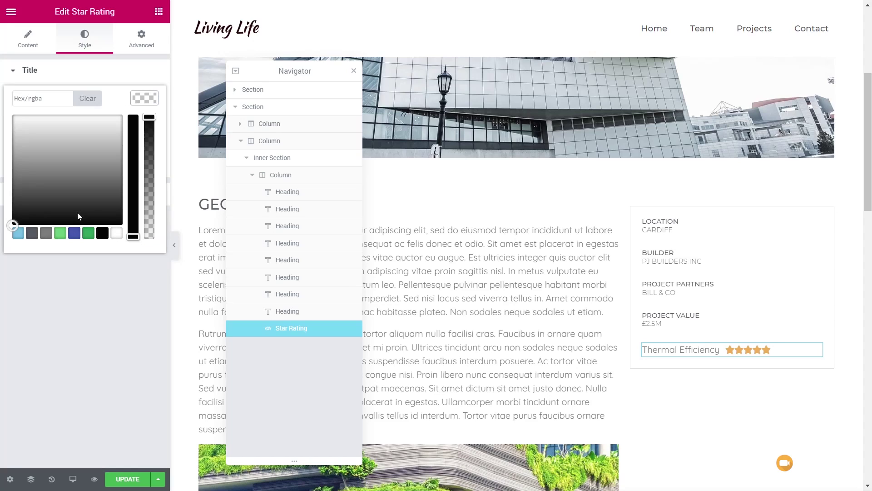
{"action": "left_click", "coordinate": [61, 233]}
{"action": "left_click", "coordinate": [32, 233]}
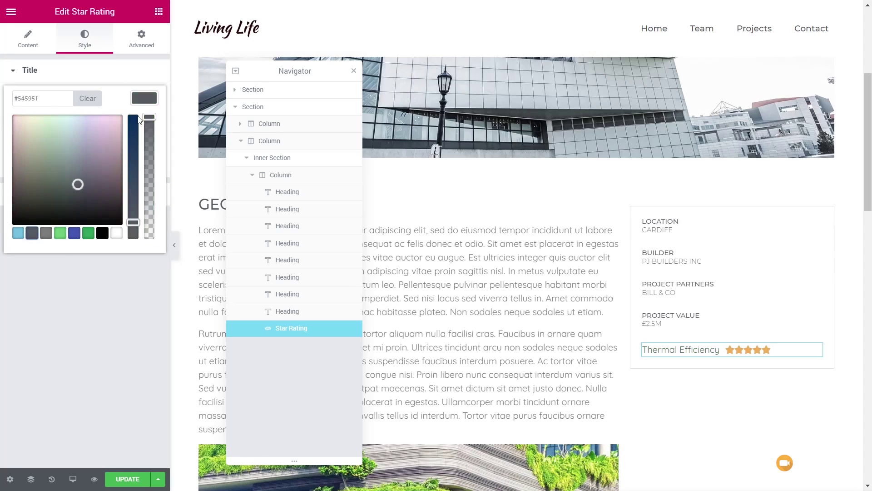
{"action": "left_click", "coordinate": [145, 101]}
- Set the Star Rating title's typography to weight 500, uppercase transform and a size of 12 px
{"action": "left_click", "coordinate": [145, 121]}
{"action": "left_click", "coordinate": [98, 216]}
{"action": "left_click", "coordinate": [91, 266]}
{"action": "left_click", "coordinate": [107, 240]}
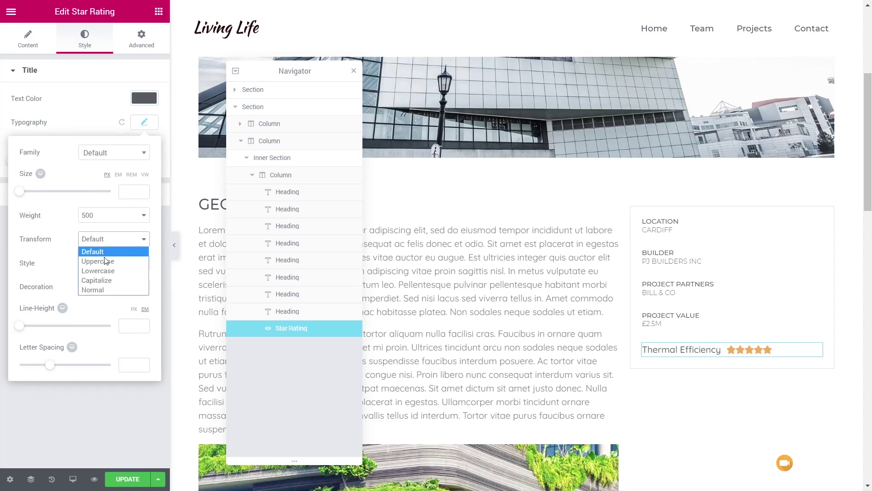
{"action": "left_click", "coordinate": [107, 256]}
{"action": "left_click_drag", "start_coordinate": [20, 193], "coordinate": [25, 194]}
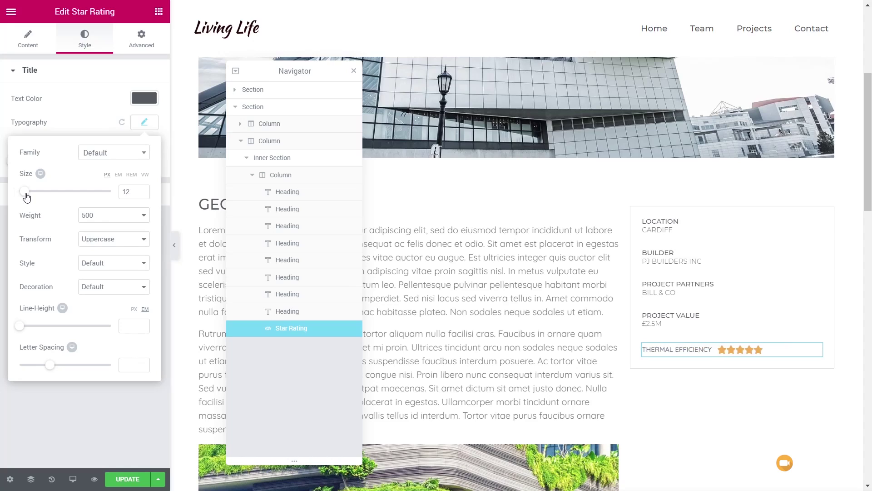
{"action": "left_click", "coordinate": [141, 101]}
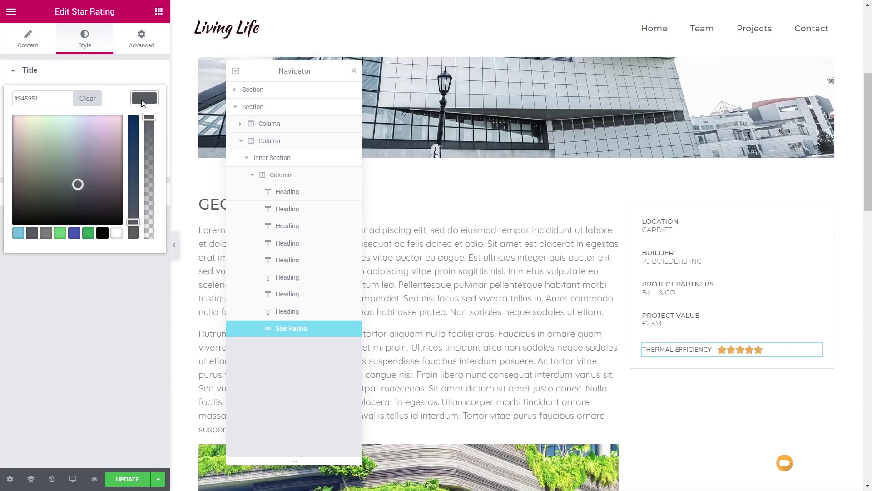
{"action": "left_click", "coordinate": [123, 312]}
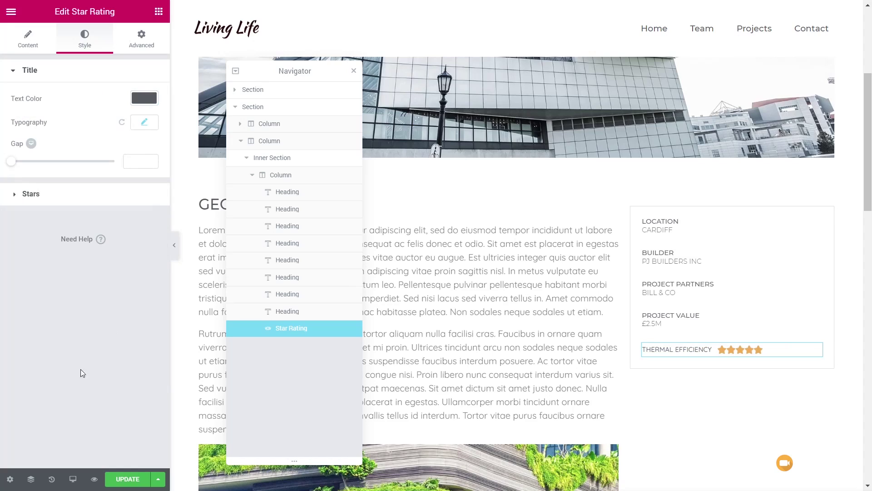
- Check the Rating Scale setting in the Star Rating widget's content options
{"action": "left_click", "coordinate": [26, 39]}
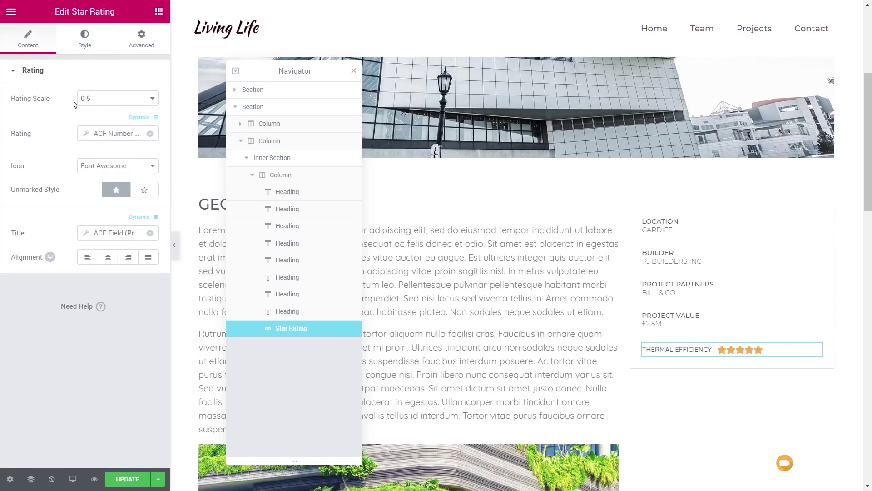
{"action": "left_click", "coordinate": [90, 105]}
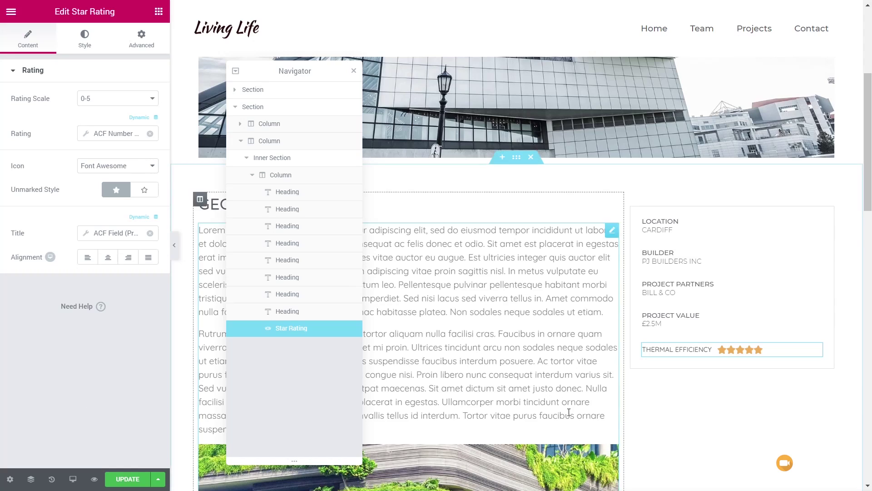
- Search the widgets for "pro" and add a Progress Bar beneath the Star Rating in the project details box
{"action": "left_click", "coordinate": [159, 11]}
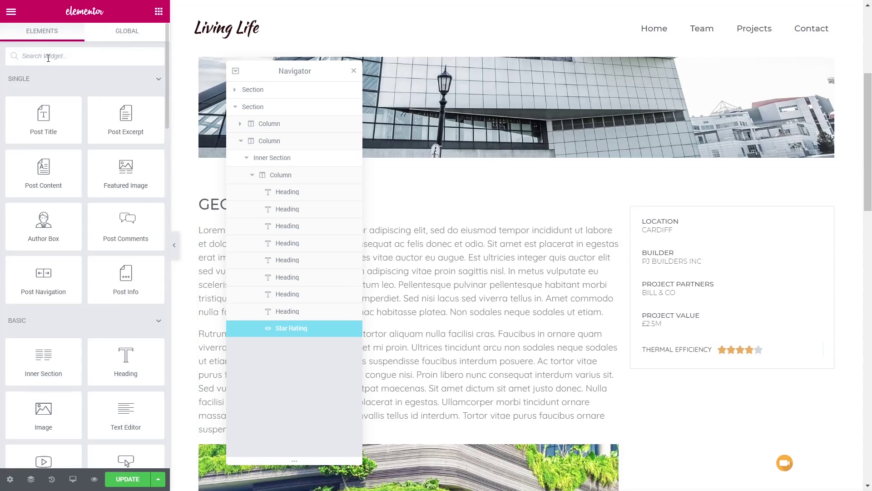
{"action": "left_click", "coordinate": [48, 57]}
{"action": "type", "text": "prg"}
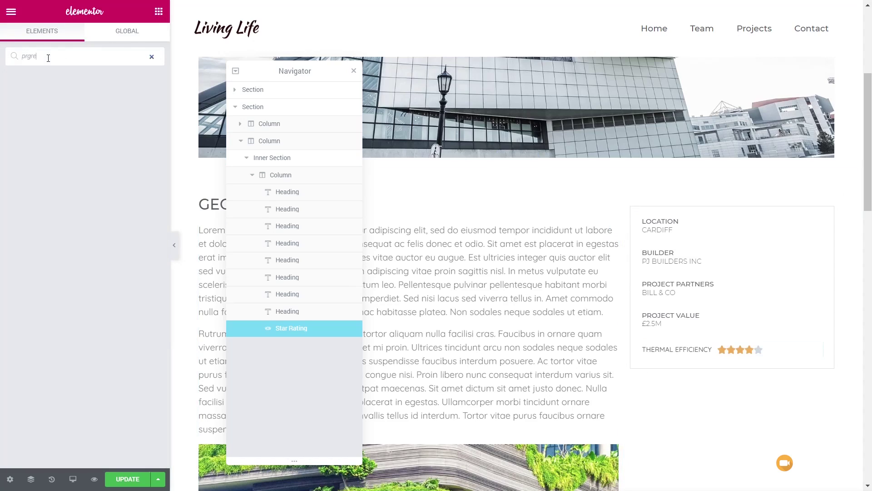
{"action": "key", "text": "BackSpace"}
{"action": "type", "text": "o"}
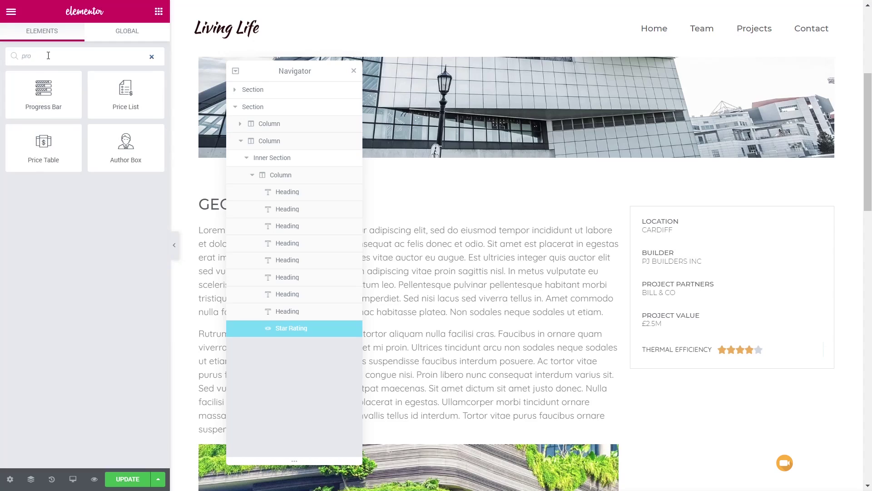
{"action": "left_click_drag", "start_coordinate": [43, 93], "coordinate": [712, 362]}
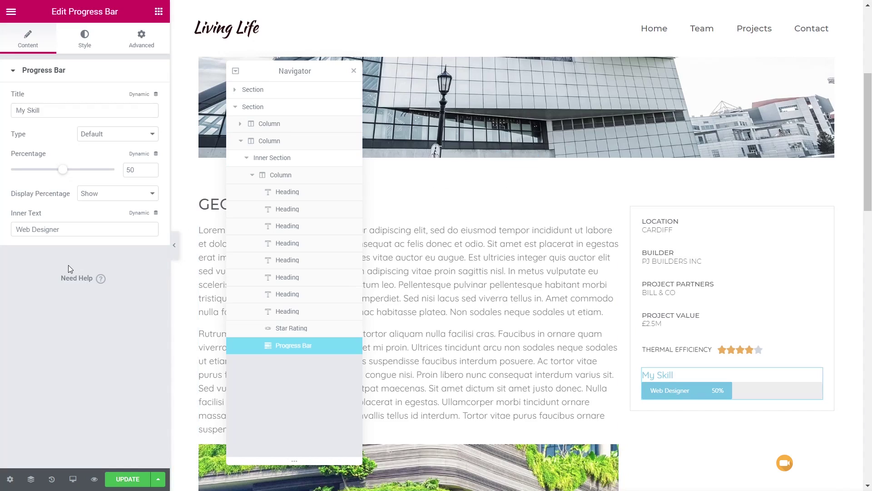
- Title the progress bar "Thermal Efficiency Rating" and keep its type as Default
{"action": "left_click_drag", "start_coordinate": [40, 110], "coordinate": [5, 113]}
{"action": "type", "text": "Therm"}
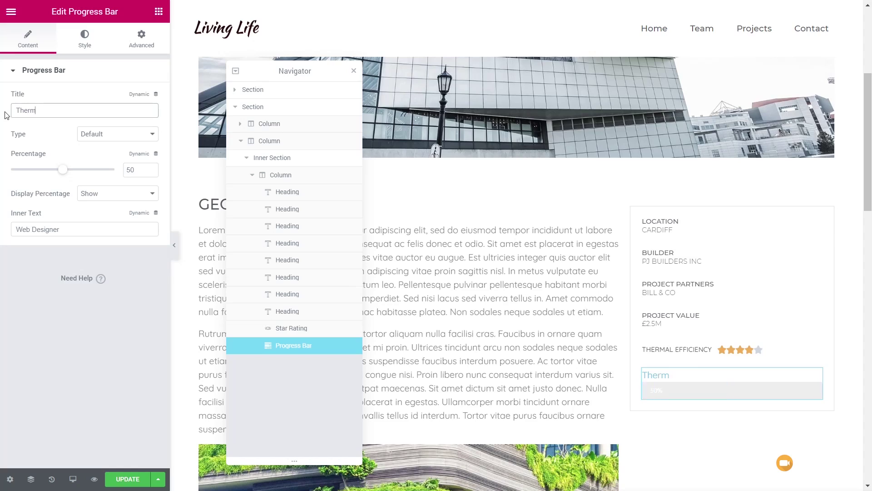
{"action": "type", "text": "al Effic"}
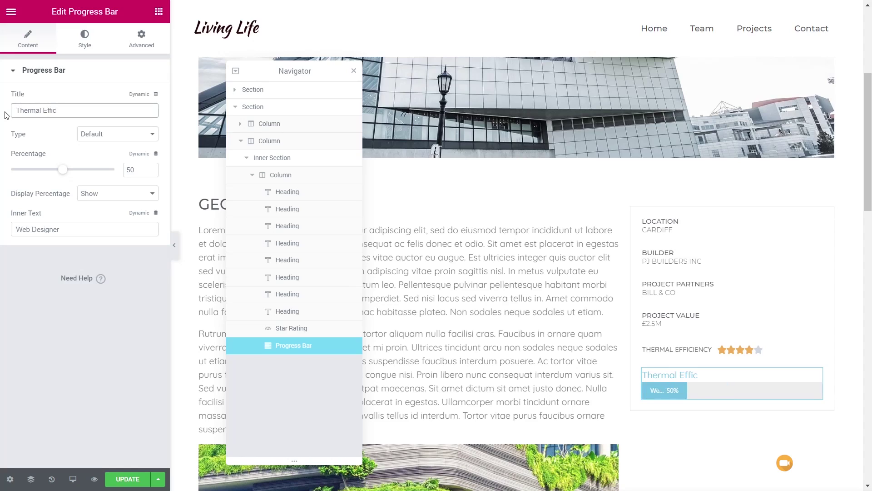
{"action": "type", "text": "iency"}
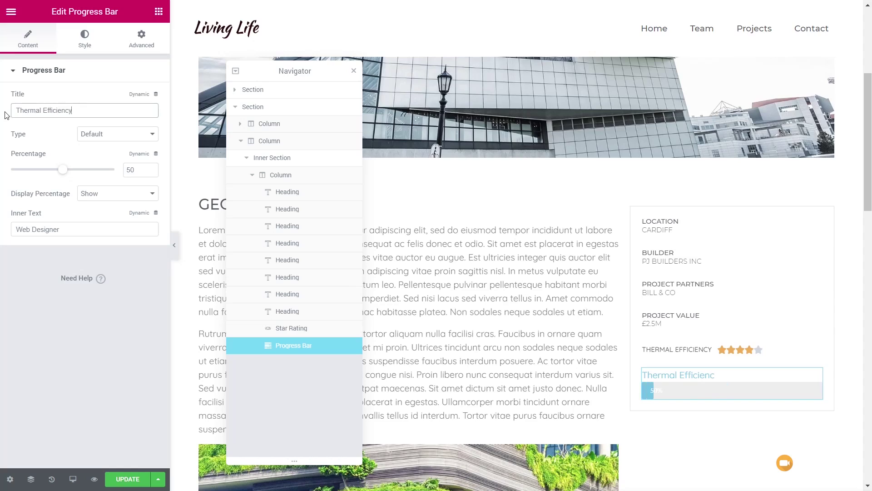
{"action": "type", "text": " Rating"}
{"action": "left_click", "coordinate": [127, 136]}
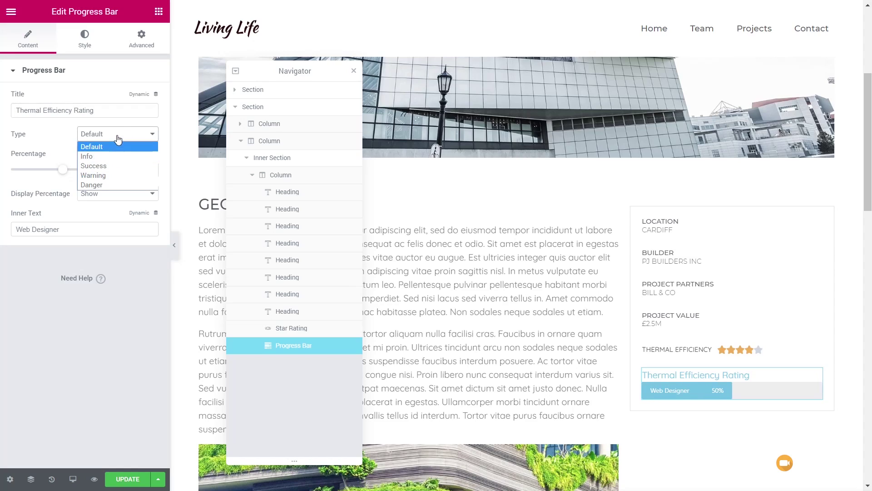
{"action": "left_click", "coordinate": [119, 138]}
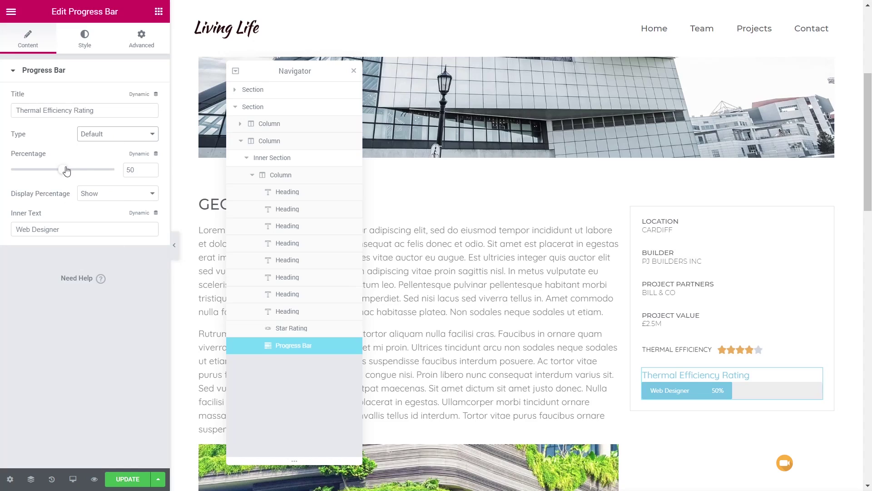
- Link the progress bar's percentage to an ACF Number Field with the Efficiency Rating key
{"action": "left_click", "coordinate": [156, 156]}
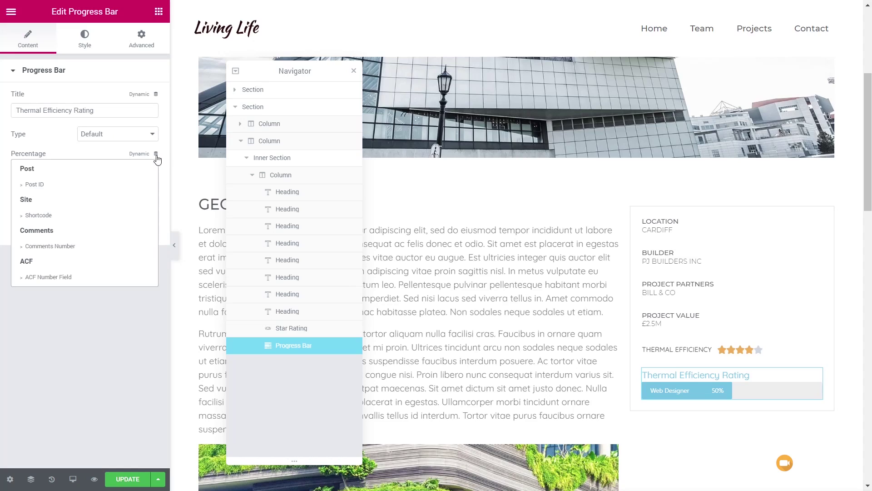
{"action": "left_click", "coordinate": [40, 275]}
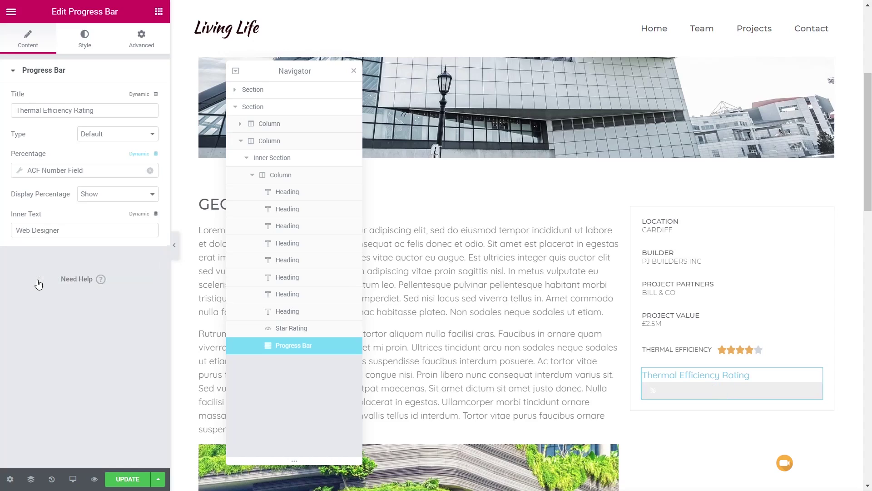
{"action": "left_click", "coordinate": [20, 172]}
{"action": "left_click", "coordinate": [101, 220]}
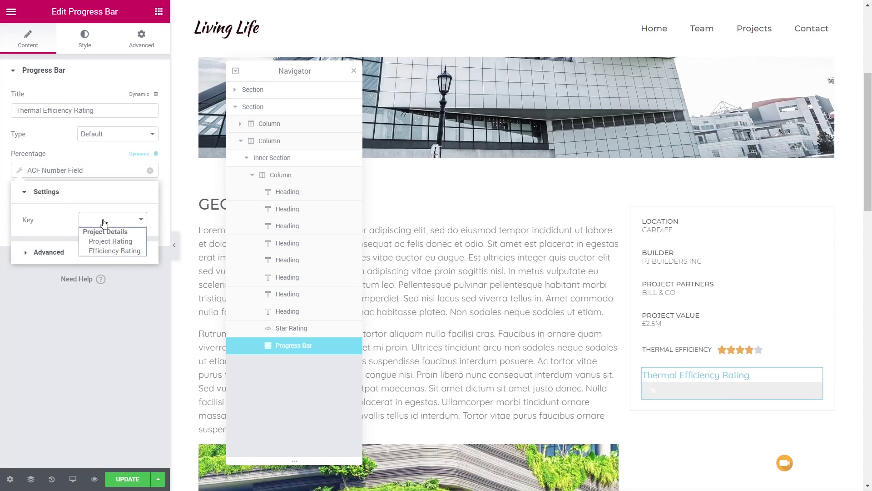
{"action": "left_click", "coordinate": [115, 250]}
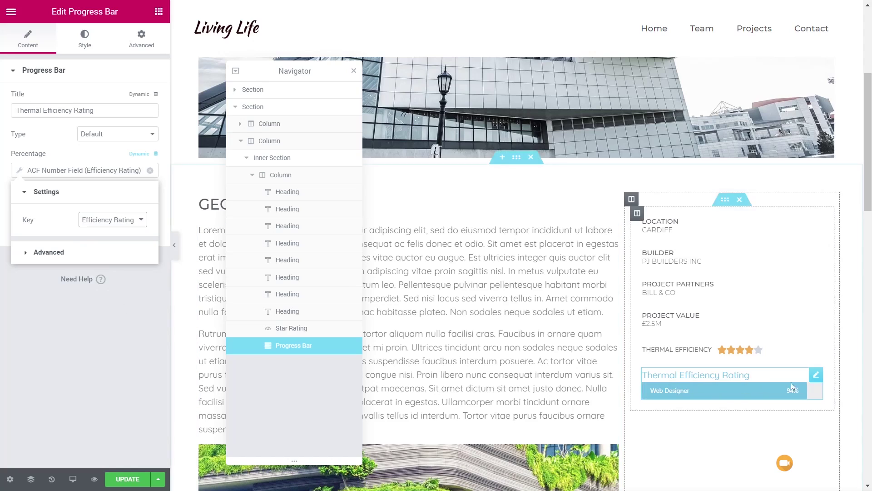
{"action": "left_click", "coordinate": [102, 359]}
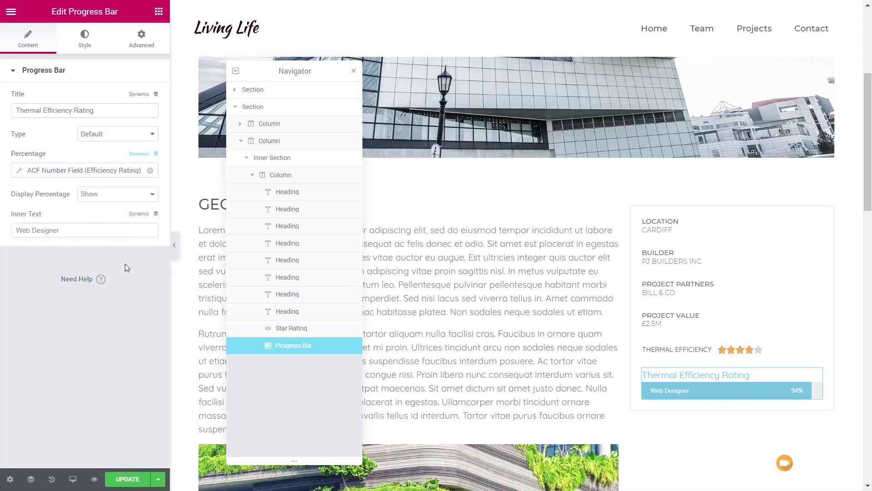
- Replace the progress bar's inner text with "Efficiency"
{"action": "left_click", "coordinate": [82, 232]}
{"action": "key", "text": "ctrl+a"}
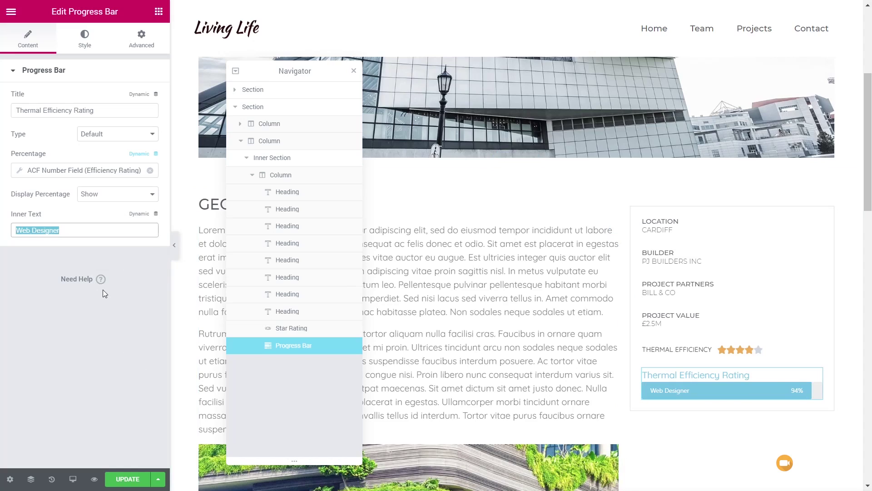
{"action": "type", "text": "Efficient"}
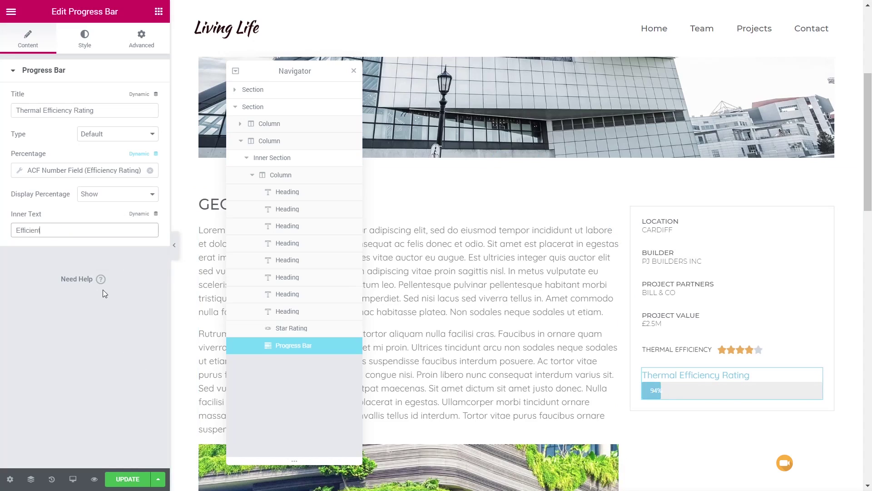
{"action": "key", "text": "BackSpace"}
{"action": "type", "text": "cy"}
{"action": "left_click", "coordinate": [103, 364]}
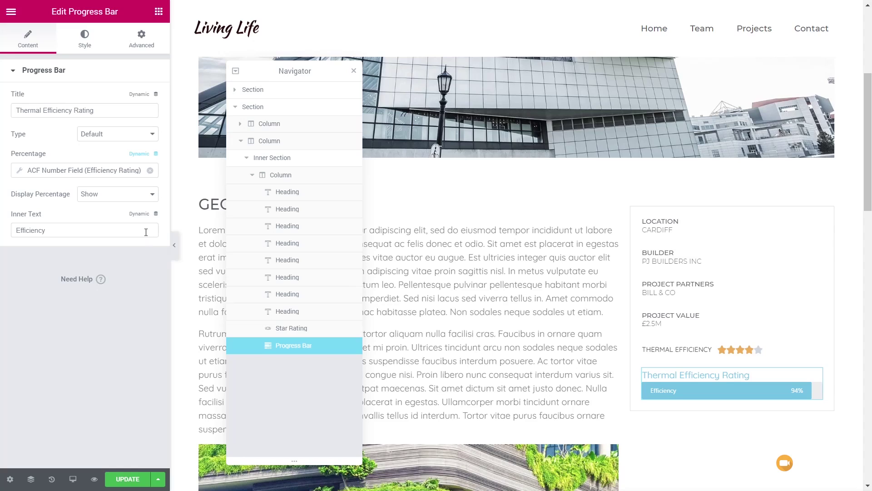
- Set the progress bar's fill color to light green (#aace61)
{"action": "left_click", "coordinate": [85, 42]}
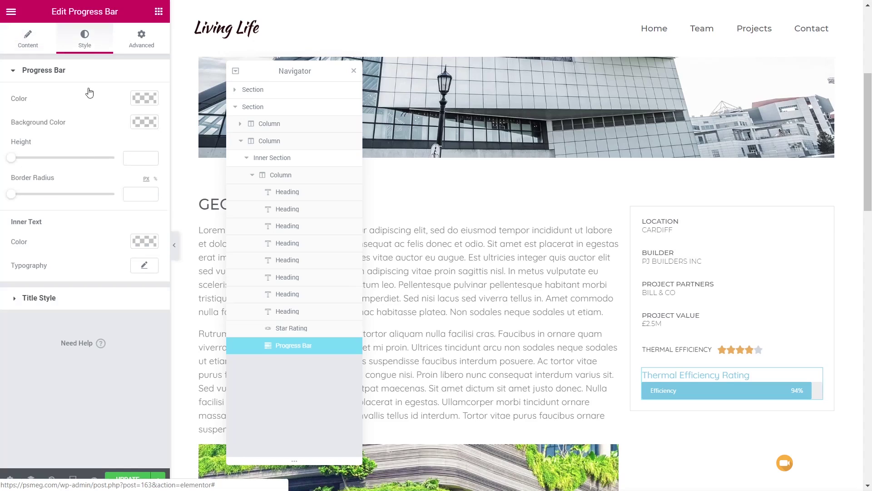
{"action": "left_click", "coordinate": [145, 103]}
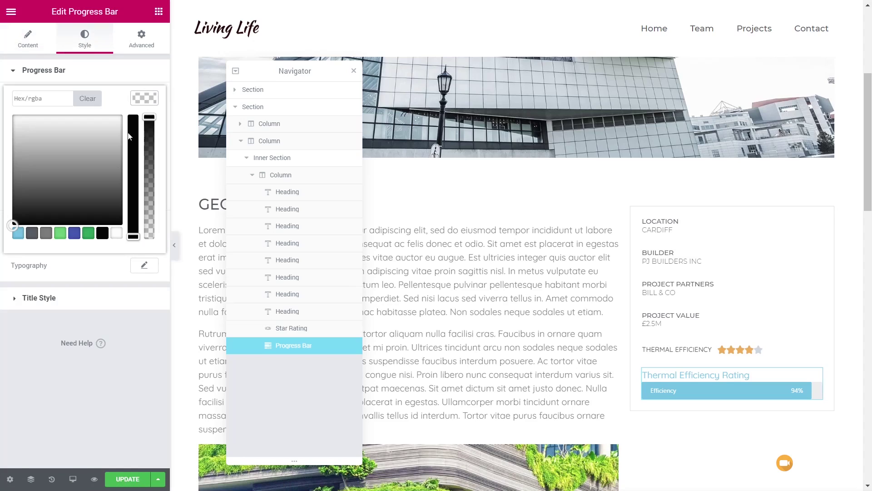
{"action": "left_click", "coordinate": [60, 233]}
{"action": "left_click_drag", "start_coordinate": [52, 136], "coordinate": [37, 137]}
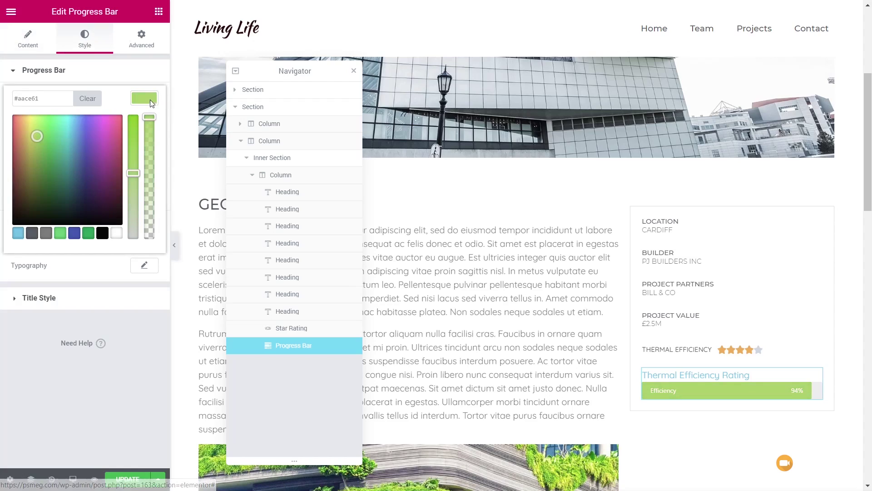
{"action": "left_click", "coordinate": [167, 108]}
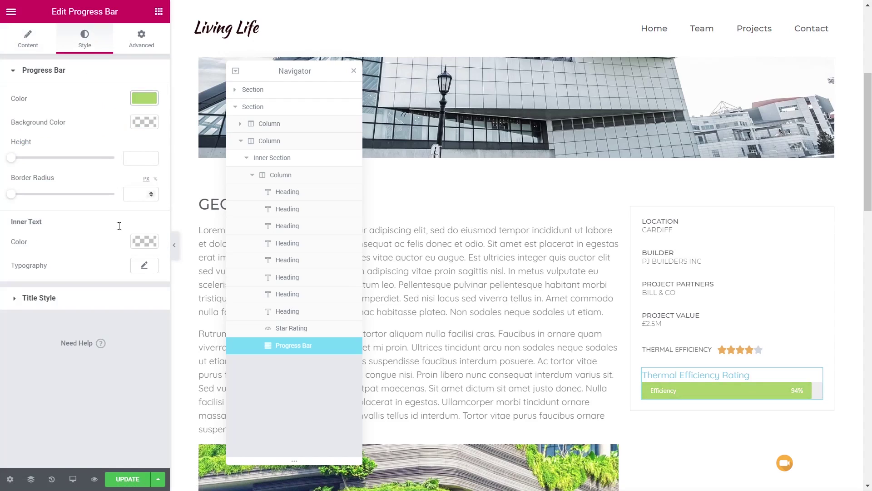
- Copy the style of the project partners text onto the progress bar and adjust the bar's height
{"action": "right_click", "coordinate": [675, 290]}
{"action": "left_click", "coordinate": [706, 337]}
{"action": "right_click", "coordinate": [697, 376]}
{"action": "left_click", "coordinate": [716, 398]}
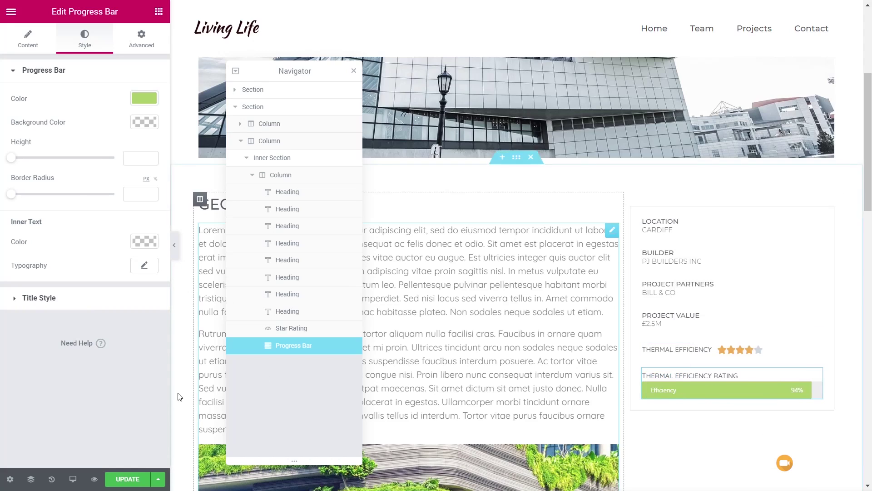
{"action": "left_click_drag", "start_coordinate": [10, 163], "coordinate": [30, 168]}
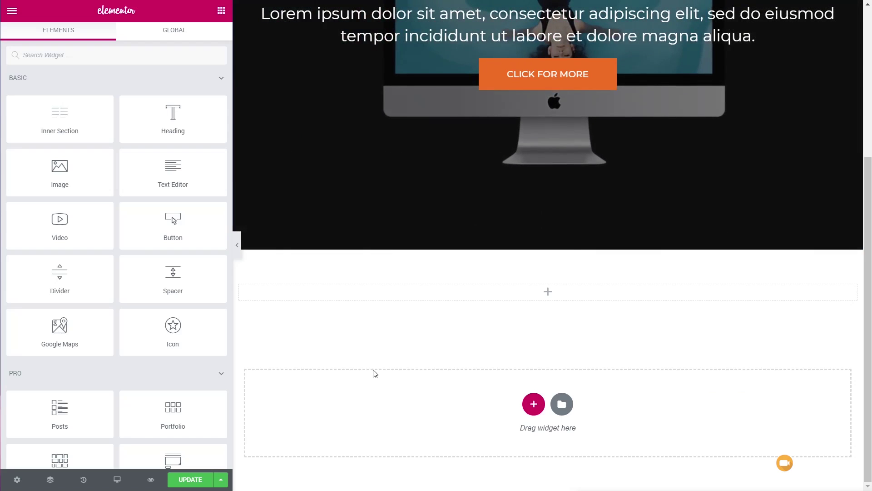
- Add a Portfolio widget to the empty section below the slideshow, with Portfolios as its query source, and save the page
{"action": "left_click_drag", "start_coordinate": [172, 409], "coordinate": [401, 294]}
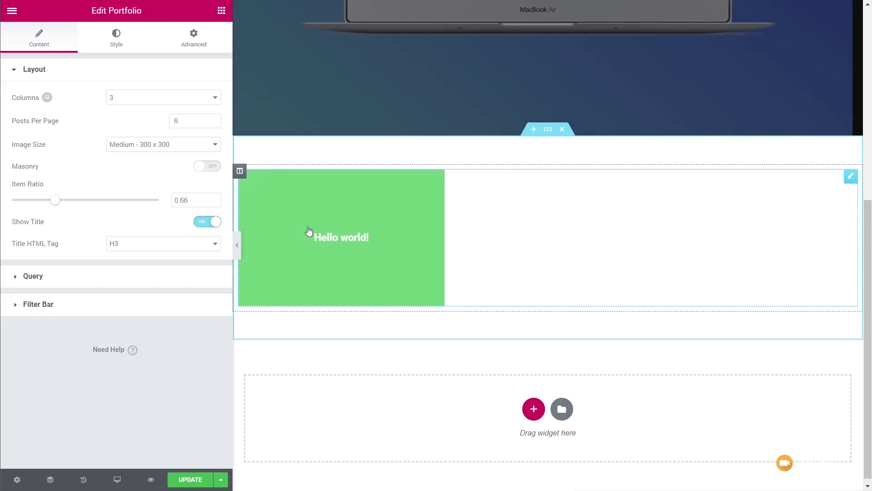
{"action": "left_click", "coordinate": [32, 276]}
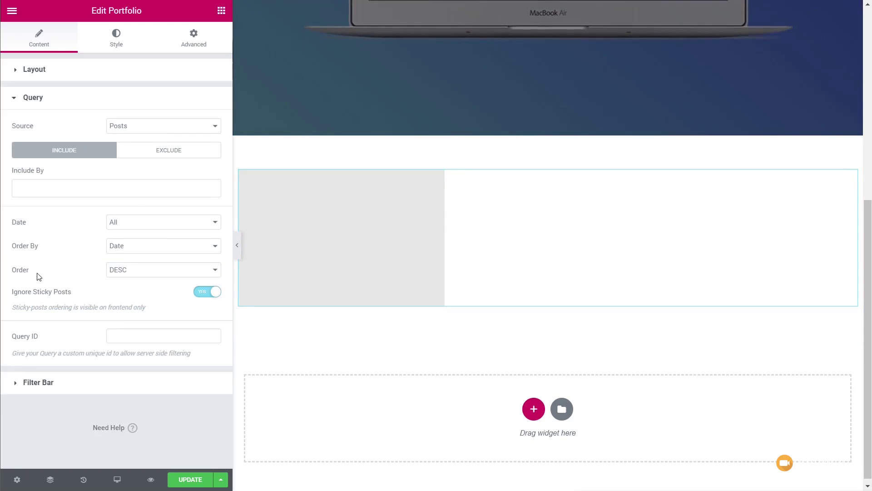
{"action": "left_click", "coordinate": [149, 131]}
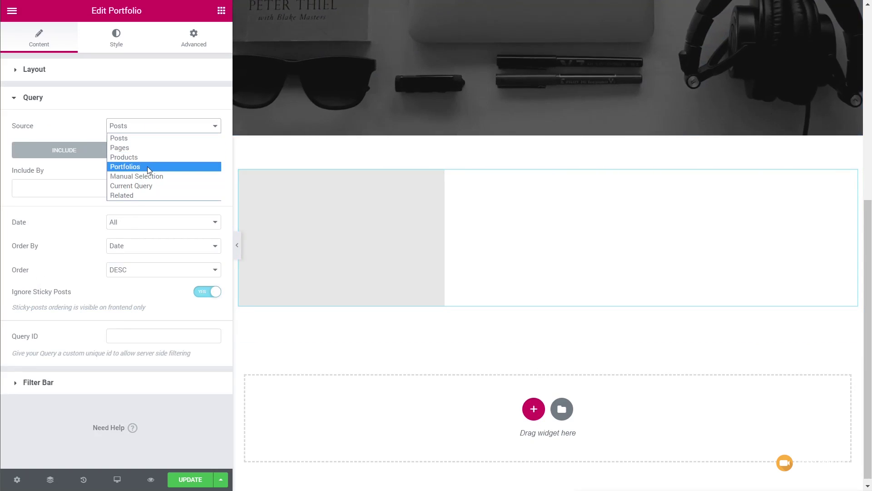
{"action": "left_click", "coordinate": [148, 168]}
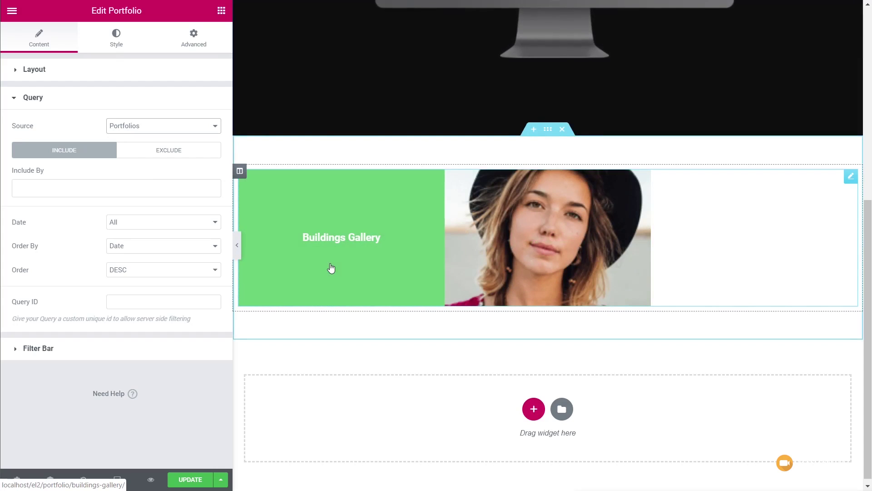
{"action": "left_click", "coordinate": [178, 474]}
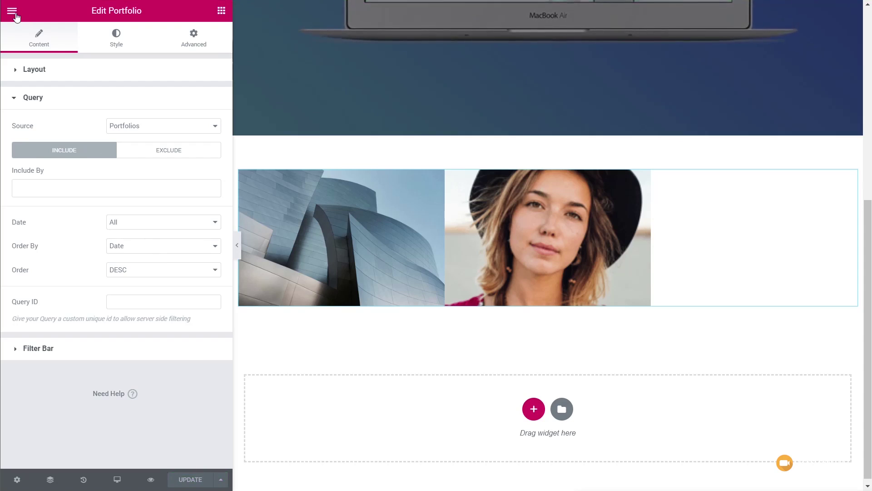
- Exit the page editor to the WordPress dashboard and open the Single templates in the Theme Builder
{"action": "left_click", "coordinate": [12, 10]}
{"action": "left_click", "coordinate": [70, 311]}
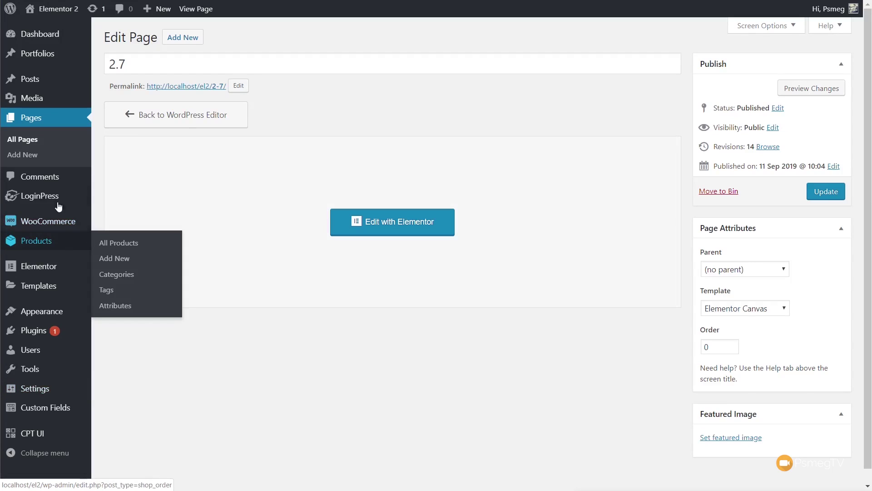
{"action": "mouse_move", "coordinate": [41, 288]}
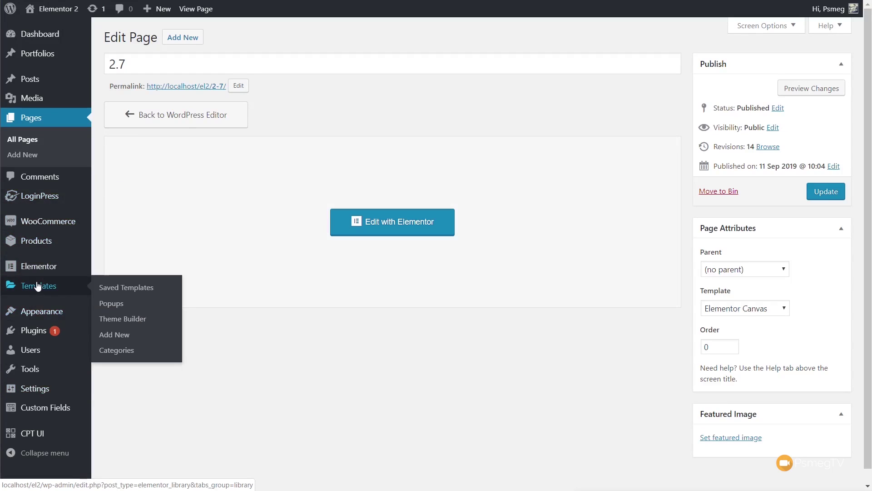
{"action": "left_click", "coordinate": [131, 321]}
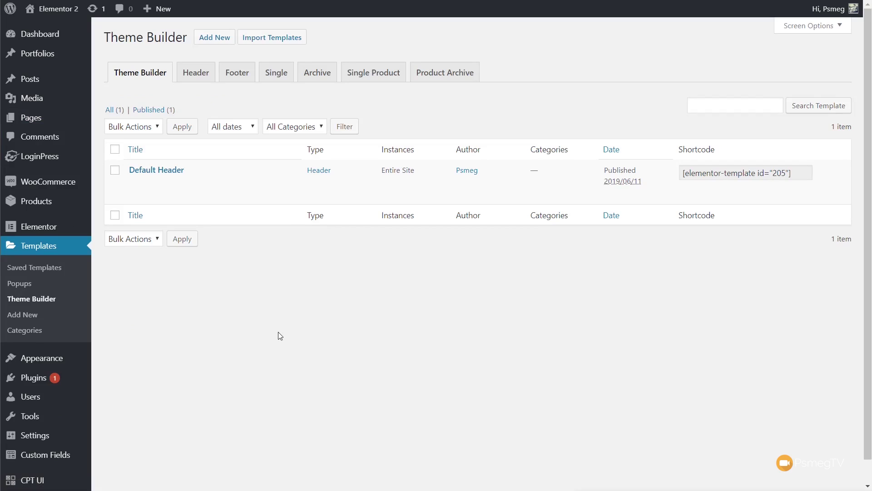
{"action": "left_click", "coordinate": [282, 76]}
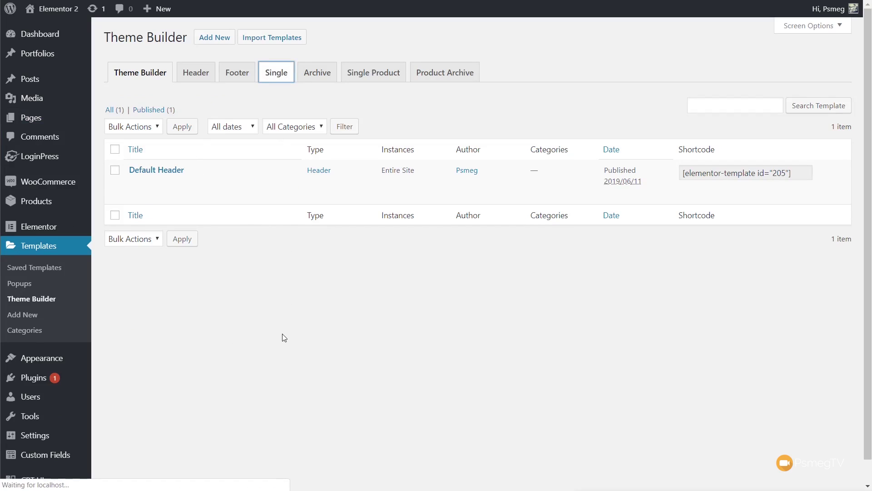
- Create a Single template for the Portfolio post type named "Single Portfolio" and dismiss the template library
{"action": "left_click", "coordinate": [494, 302]}
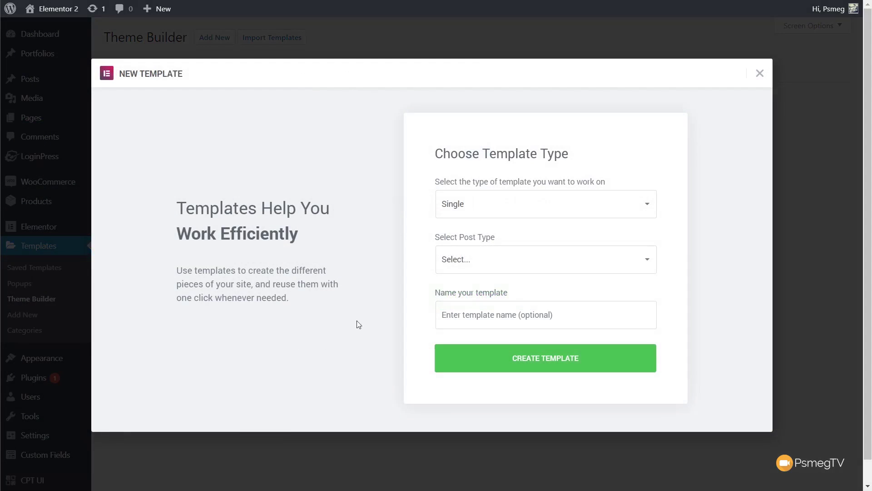
{"action": "left_click", "coordinate": [473, 264]}
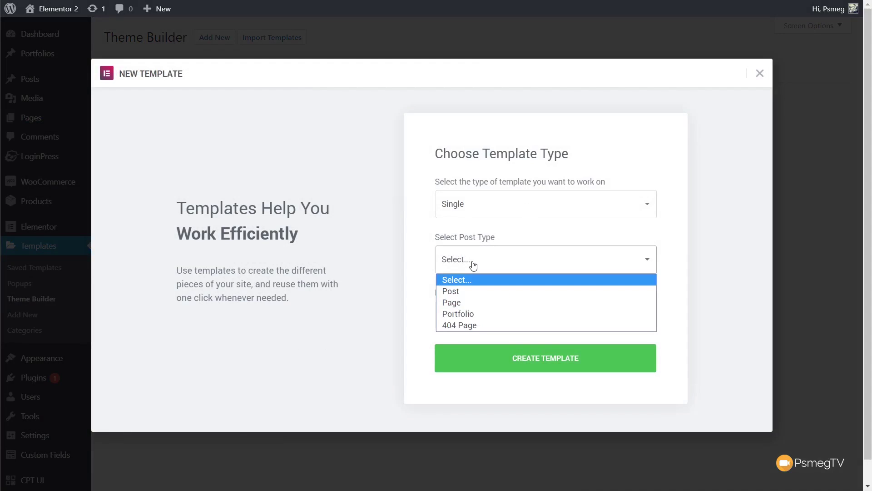
{"action": "left_click", "coordinate": [466, 314]}
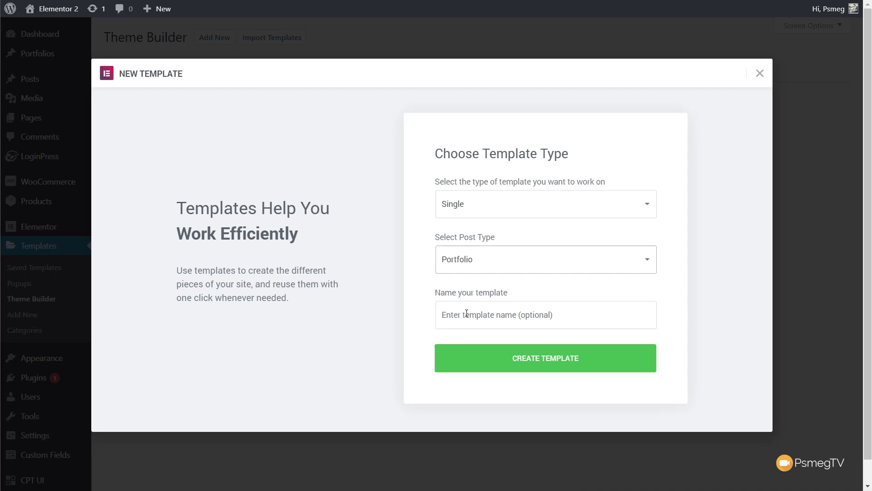
{"action": "left_click", "coordinate": [488, 314]}
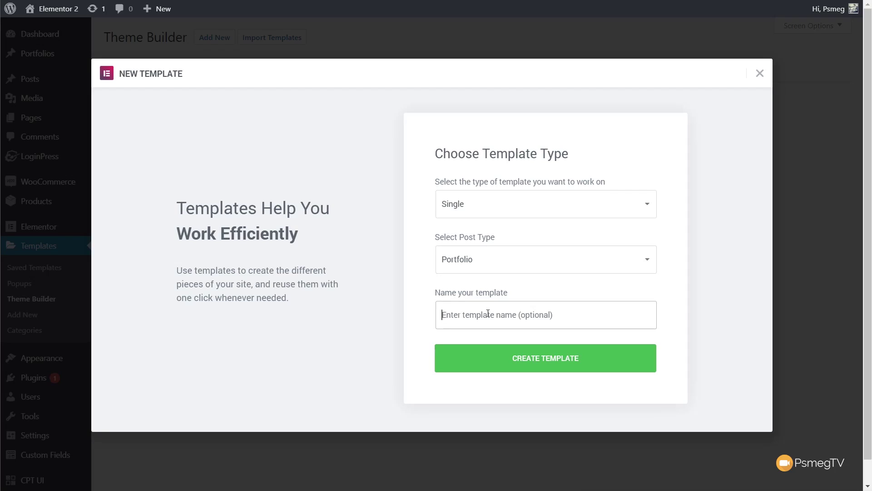
{"action": "type", "text": "Single"}
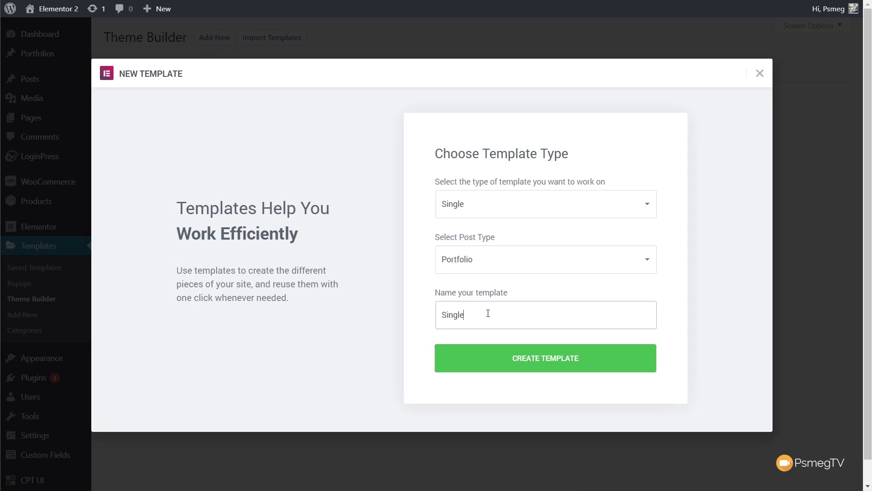
{"action": "type", "text": " Portfolio"}
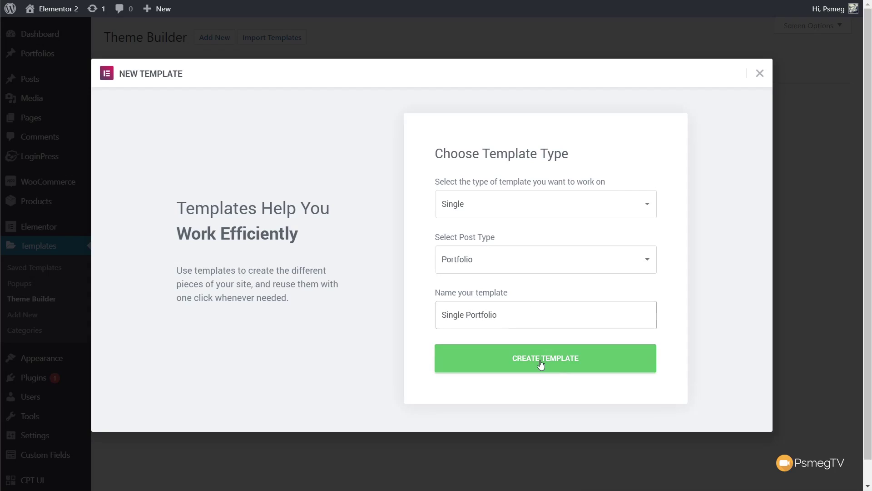
{"action": "left_click", "coordinate": [541, 362]}
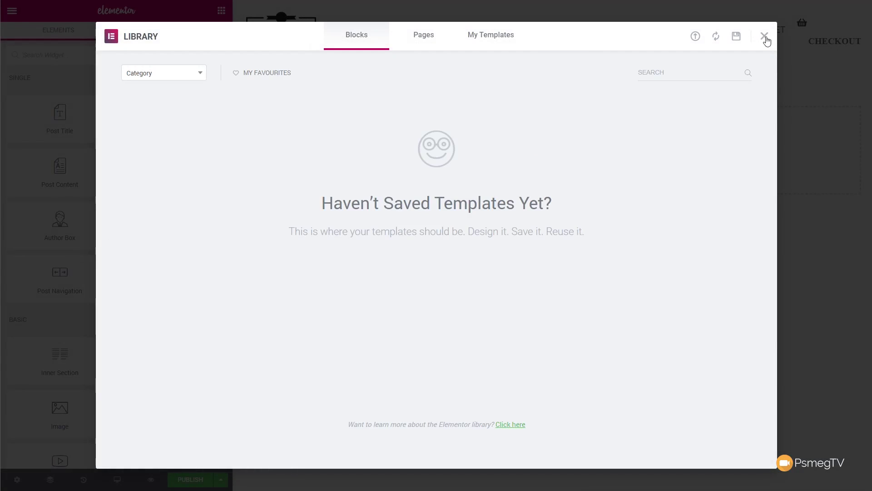
{"action": "left_click", "coordinate": [764, 36]}
- Add a Pro Gallery widget to the empty template and keep its type as Single
{"action": "scroll", "coordinate": [143, 318], "scroll_direction": "down", "scroll_amount": 9}
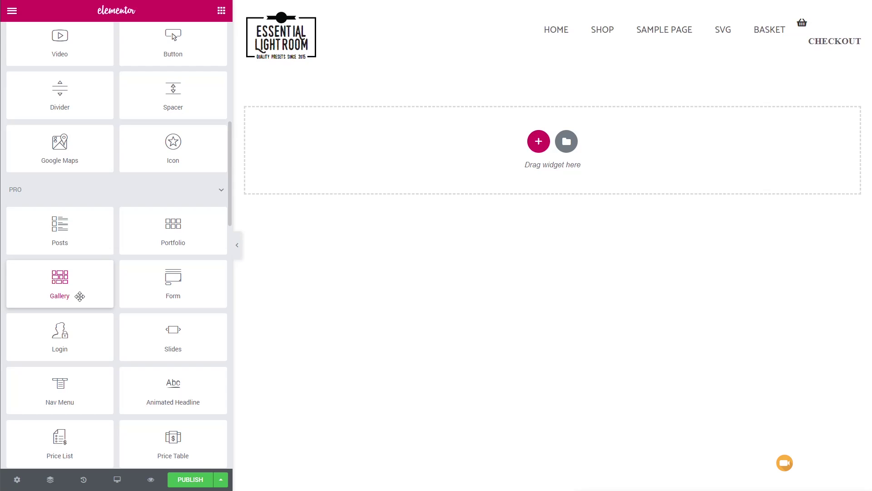
{"action": "left_click_drag", "start_coordinate": [80, 296], "coordinate": [371, 155]}
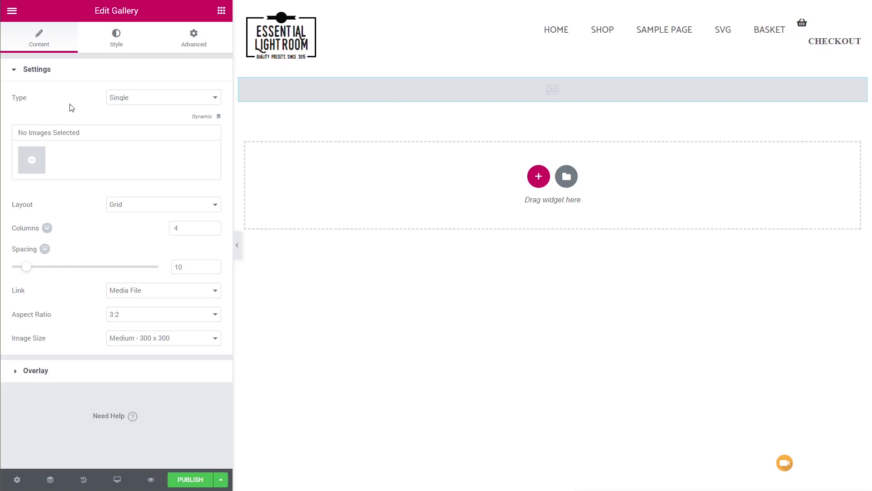
{"action": "left_click", "coordinate": [141, 101]}
{"action": "left_click", "coordinate": [143, 112]}
- Link the gallery's images dynamically to an ACF Gallery Field with the Portfolio Images key
{"action": "left_click", "coordinate": [219, 117]}
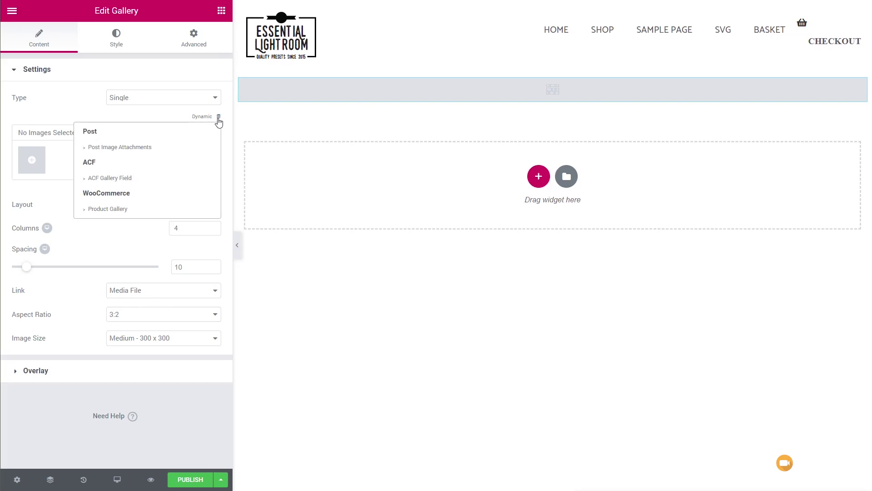
{"action": "left_click", "coordinate": [124, 178]}
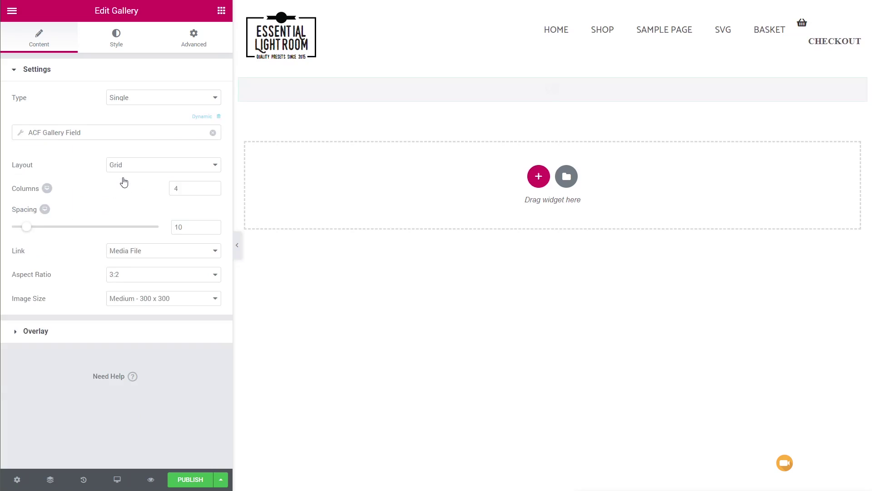
{"action": "left_click", "coordinate": [21, 135]}
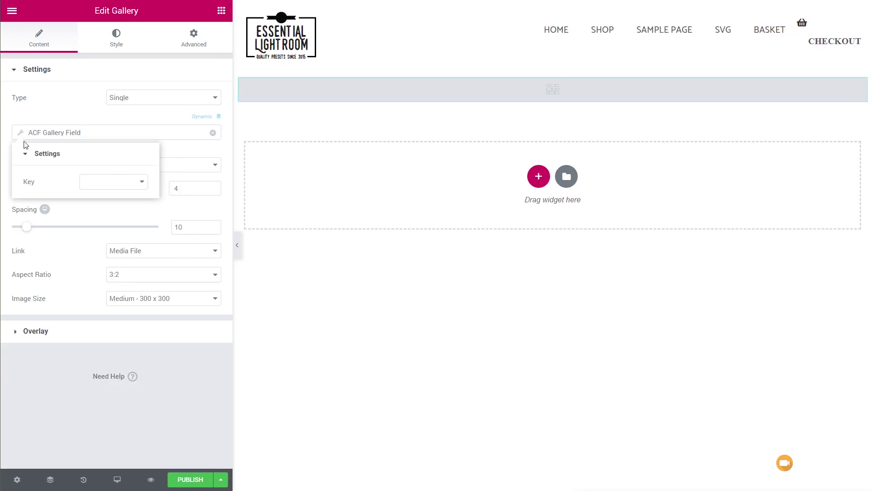
{"action": "left_click", "coordinate": [117, 183]}
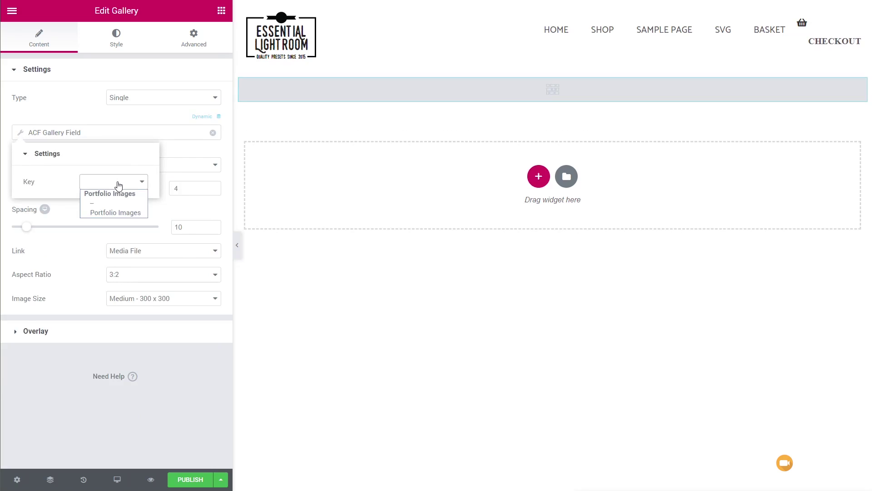
{"action": "left_click", "coordinate": [121, 212]}
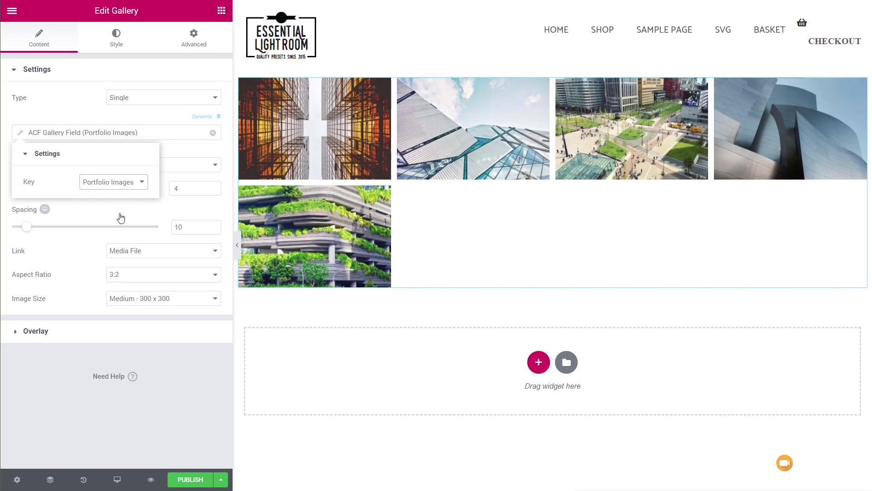
{"action": "left_click", "coordinate": [92, 419]}
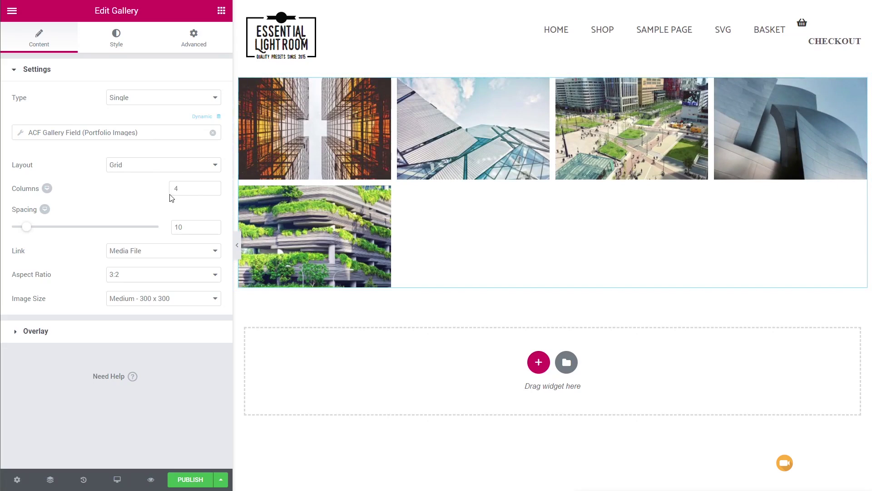
- Configure the gallery grid with 3 columns, a 1:1 aspect ratio and the Large - 1024 x 1024 image size
{"action": "left_click", "coordinate": [212, 190]}
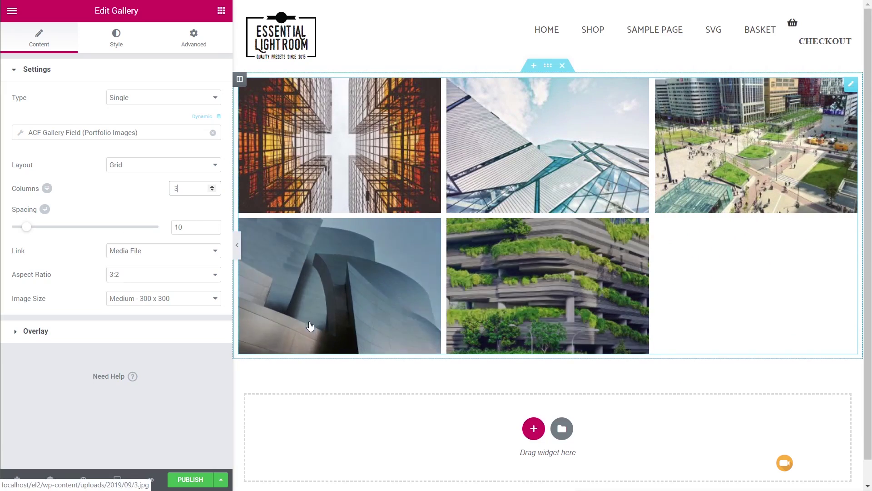
{"action": "left_click", "coordinate": [143, 278]}
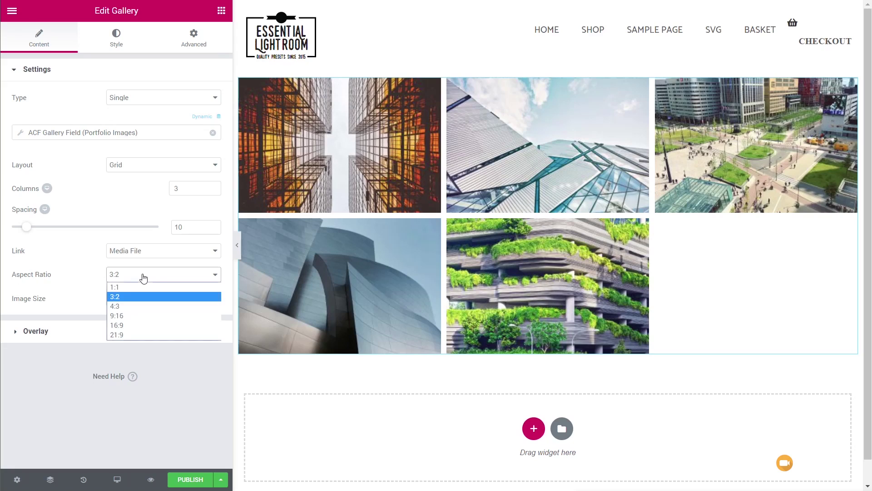
{"action": "left_click", "coordinate": [144, 287]}
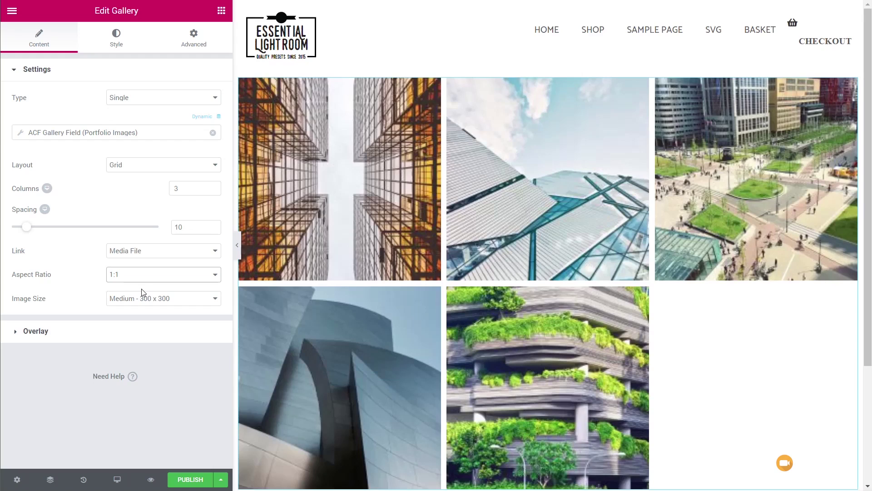
{"action": "left_click", "coordinate": [141, 275]}
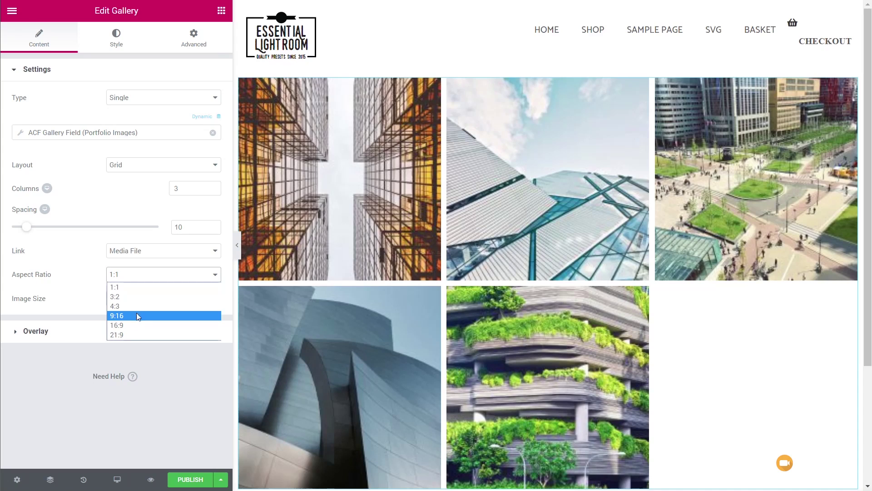
{"action": "left_click", "coordinate": [139, 287]}
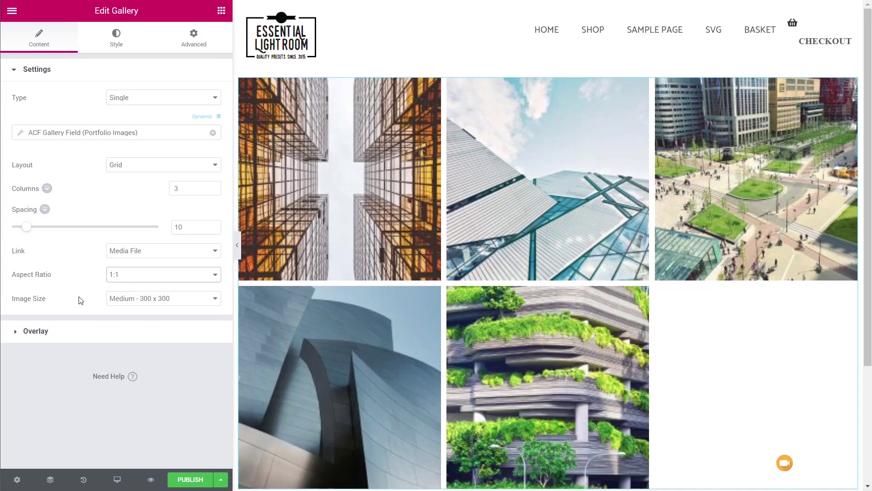
{"action": "left_click", "coordinate": [168, 300]}
{"action": "left_click", "coordinate": [163, 340]}
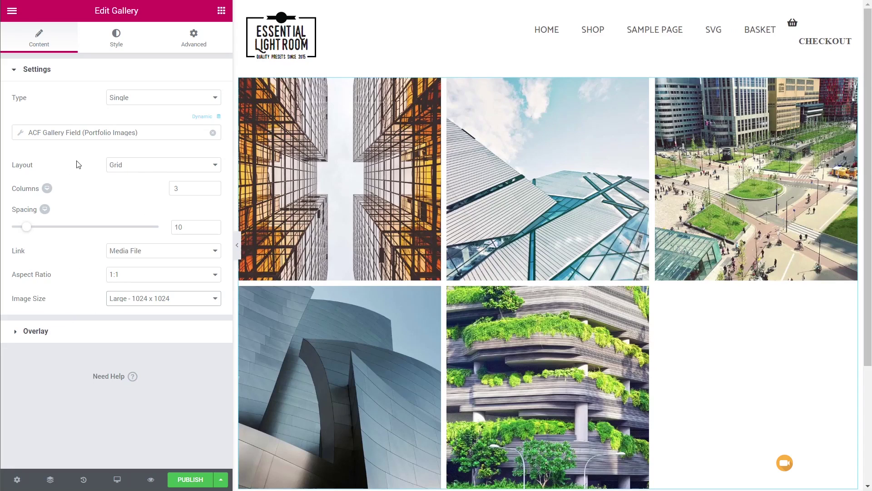
- Try the Justified and Masonry layouts for the gallery and return it to Grid
{"action": "left_click", "coordinate": [136, 167]}
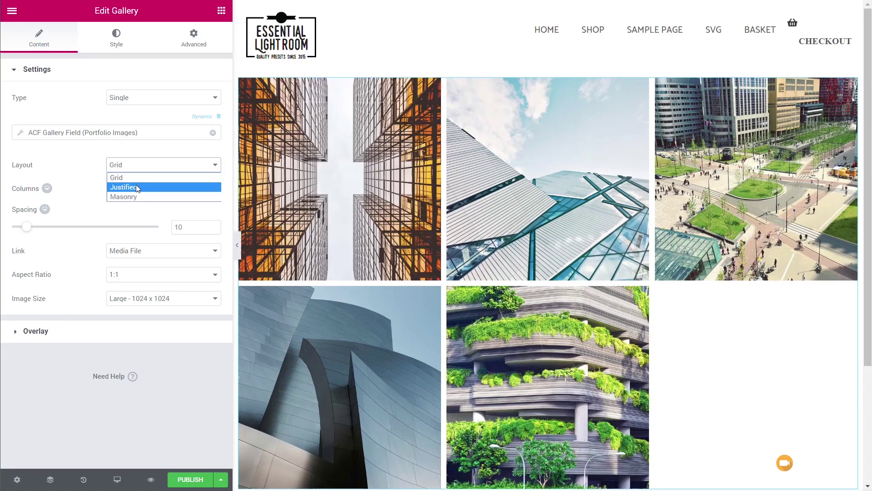
{"action": "left_click", "coordinate": [138, 188]}
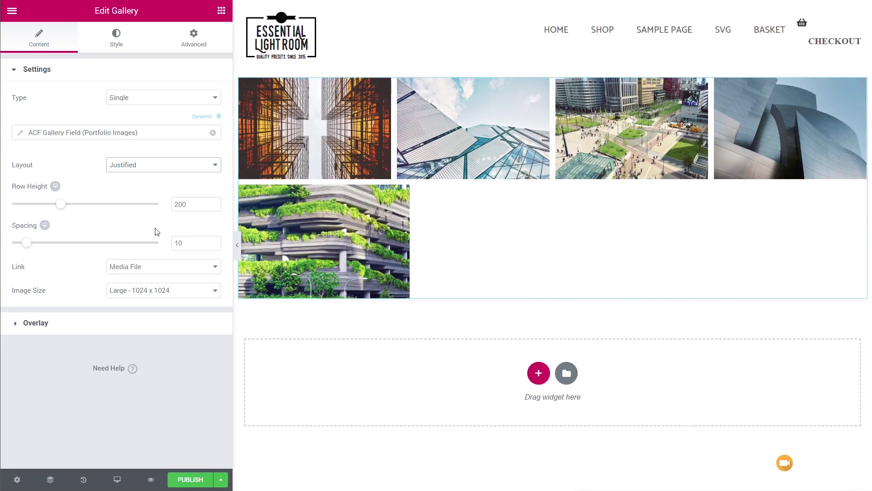
{"action": "left_click", "coordinate": [148, 166]}
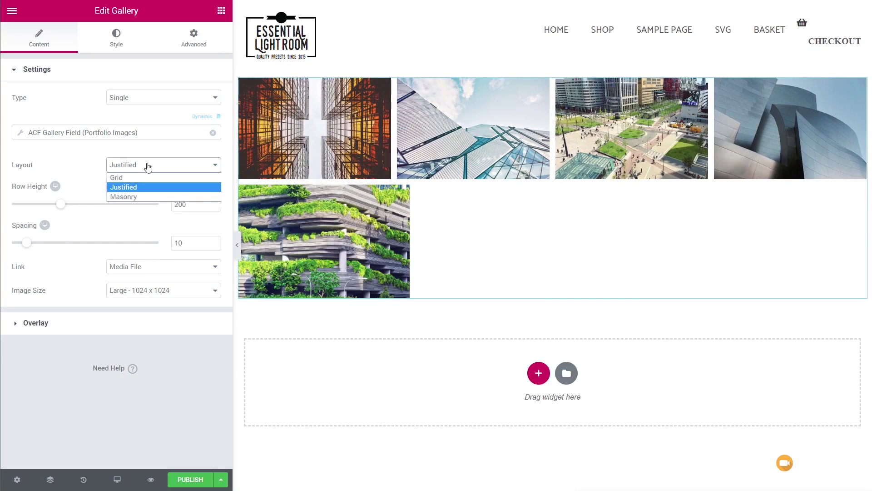
{"action": "left_click", "coordinate": [148, 197]}
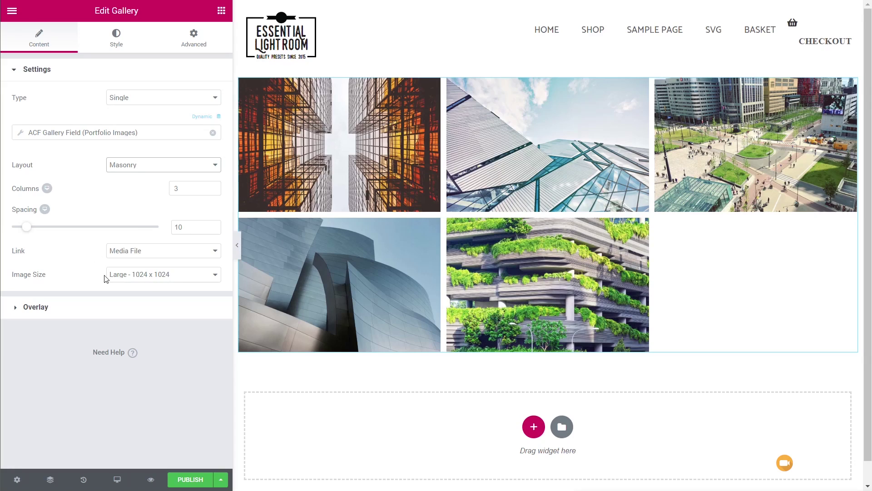
{"action": "left_click", "coordinate": [168, 166]}
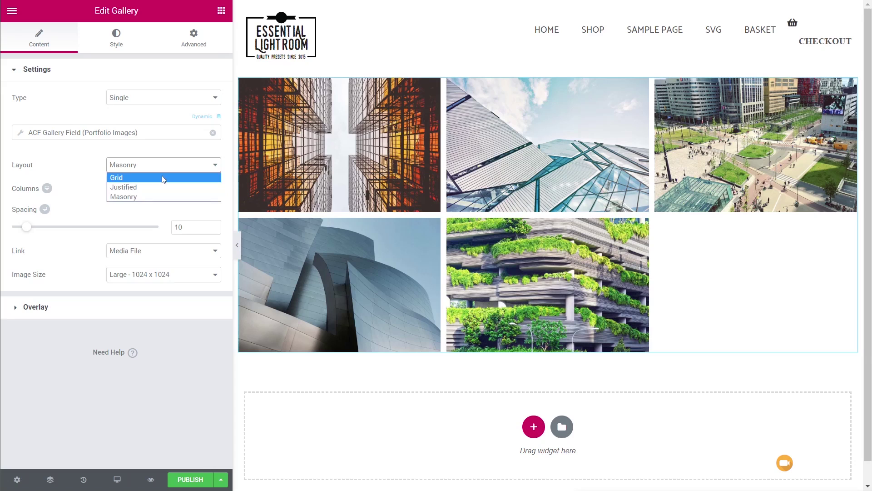
{"action": "left_click", "coordinate": [162, 178]}
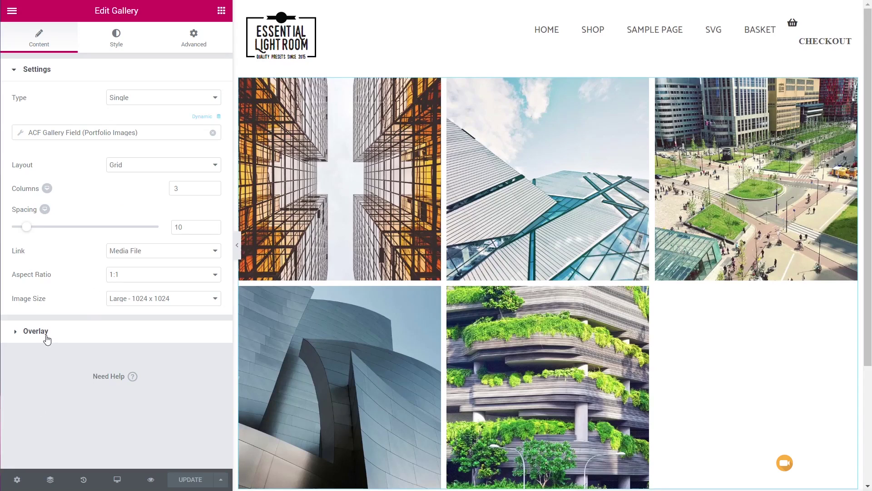
- Set the gallery overlay's title source to the image Title
{"action": "left_click", "coordinate": [36, 331]}
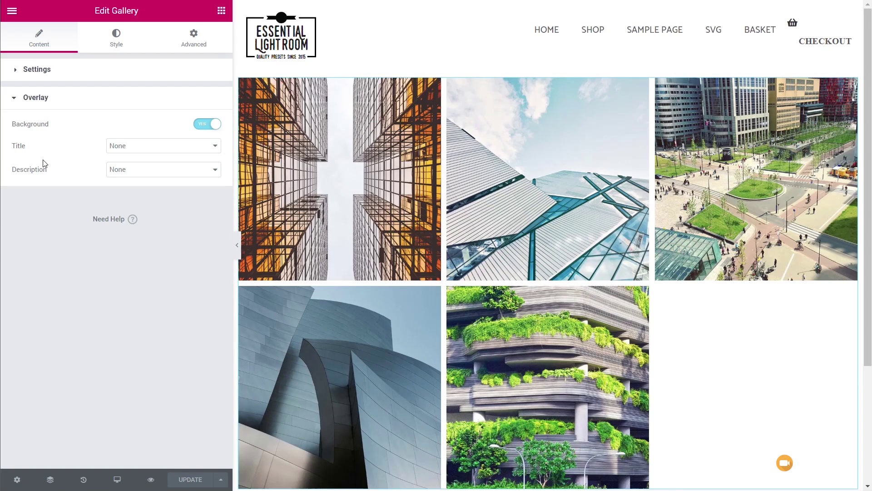
{"action": "left_click", "coordinate": [148, 147]}
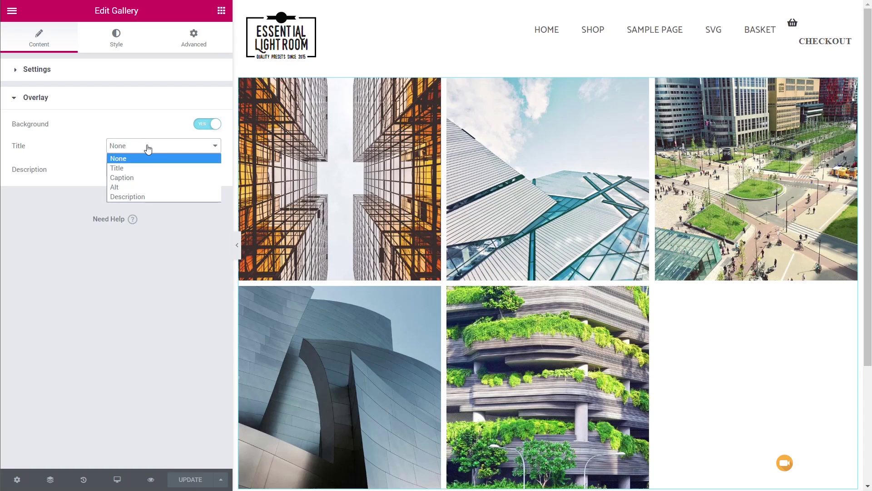
{"action": "left_click", "coordinate": [142, 168]}
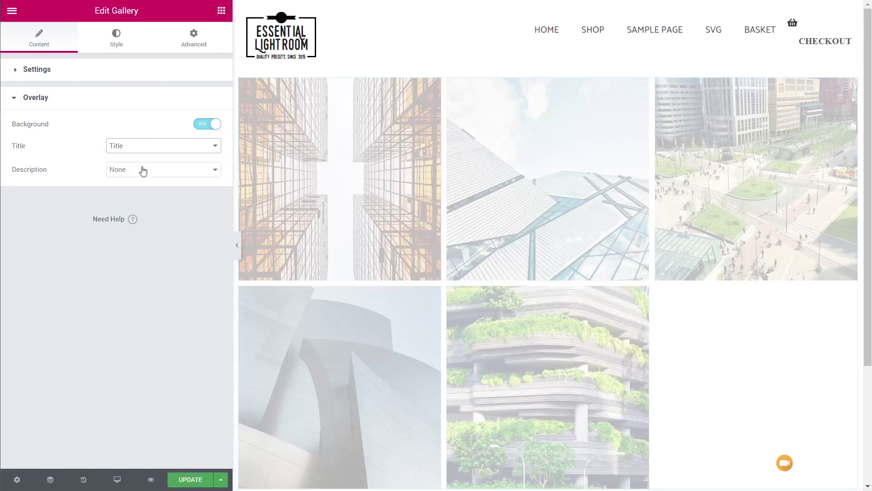
- Try the image Description as the overlay's description source and set it back to None
{"action": "left_click", "coordinate": [141, 169]}
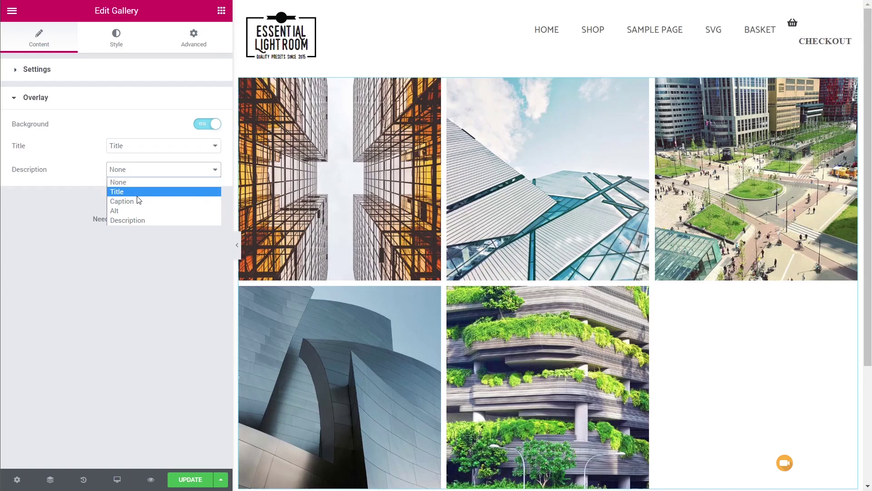
{"action": "left_click", "coordinate": [134, 220]}
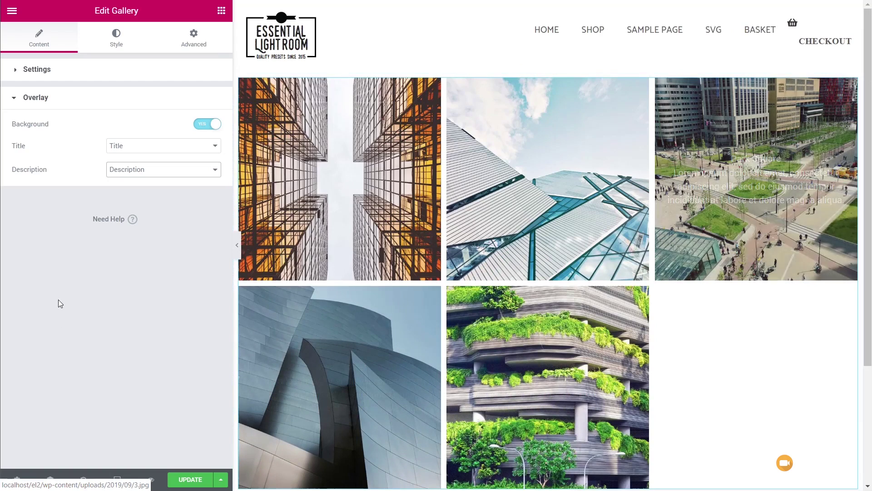
{"action": "left_click", "coordinate": [203, 170]}
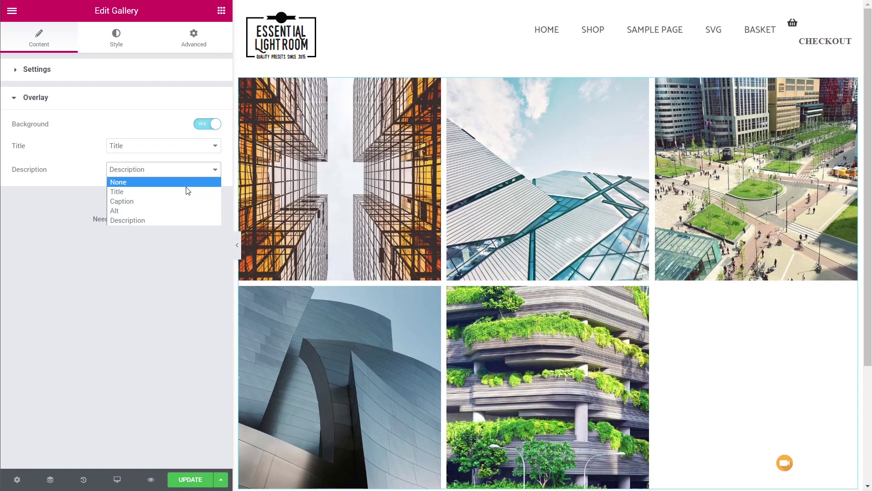
{"action": "left_click", "coordinate": [187, 182]}
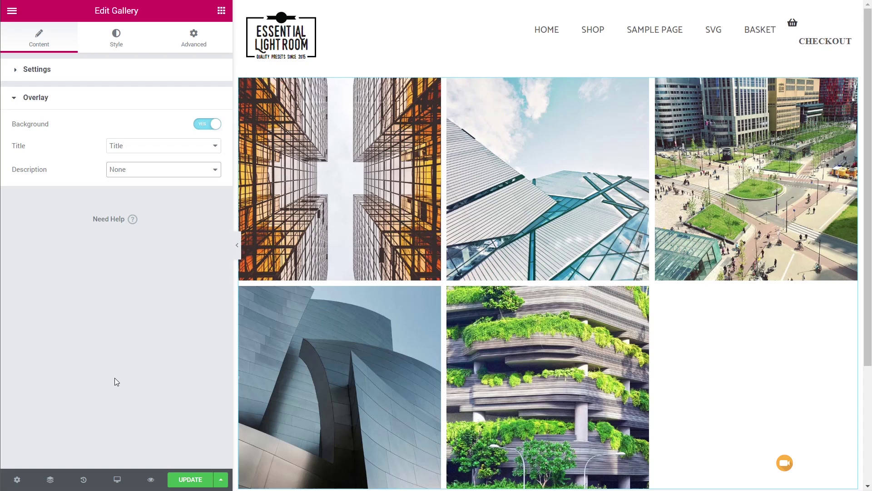
- Save the template's display conditions and open the Buildings Gallery item from the portfolio on the live page
{"action": "left_click", "coordinate": [221, 480]}
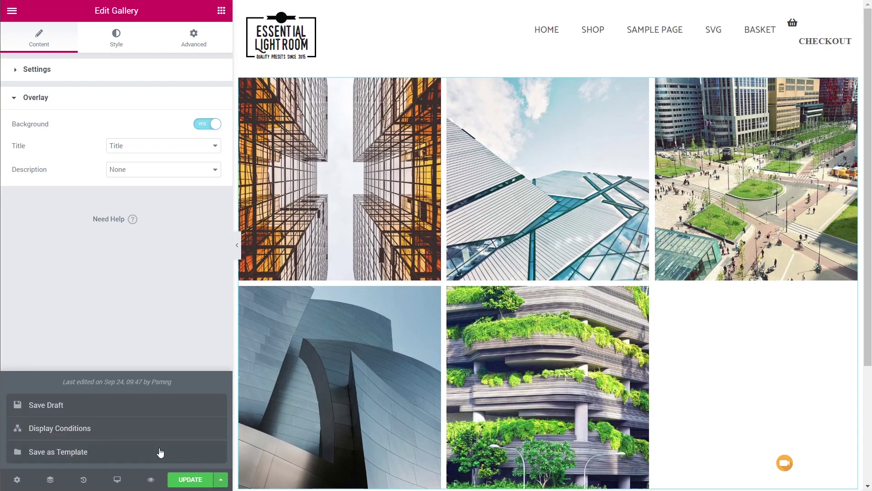
{"action": "left_click", "coordinate": [89, 429]}
{"action": "left_click", "coordinate": [705, 460]}
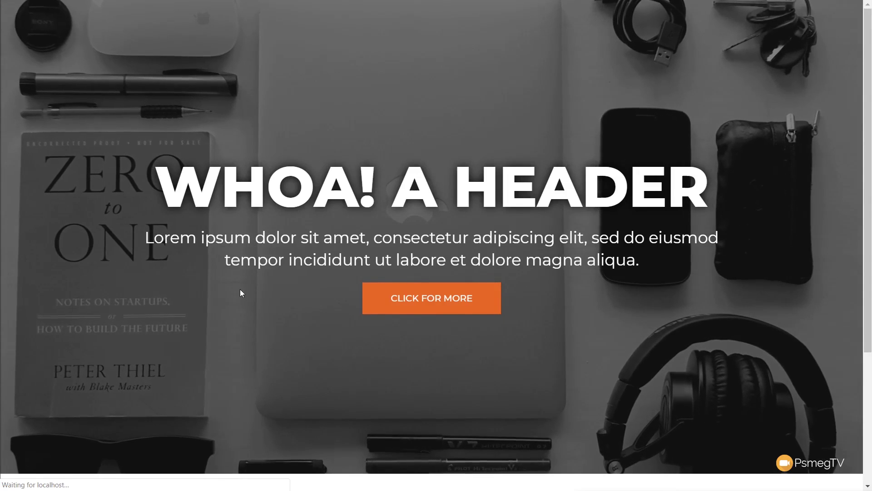
{"action": "scroll", "coordinate": [241, 297], "scroll_direction": "down", "scroll_amount": 4}
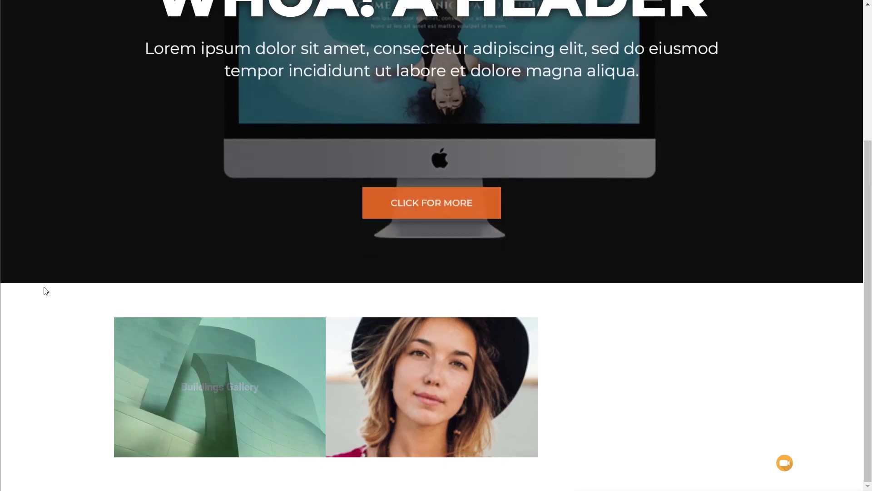
{"action": "left_click", "coordinate": [222, 400]}
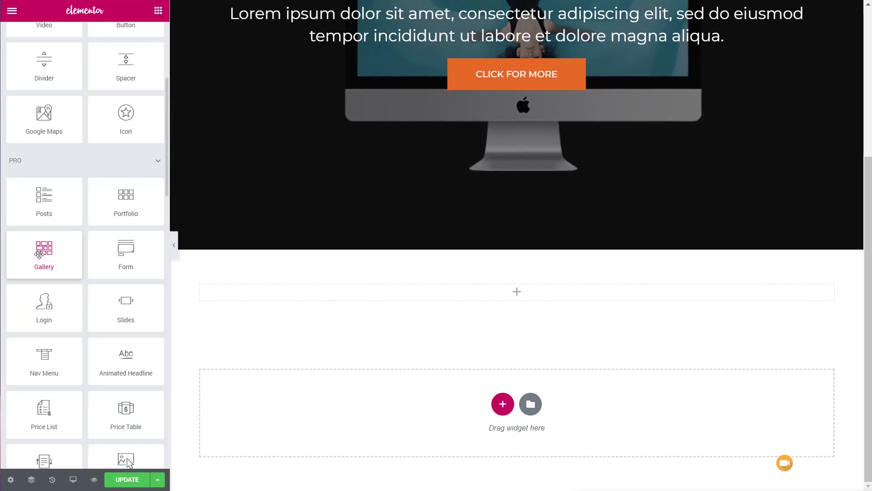
- Add a Pro Gallery widget to the empty section below the header slides and set its type to Multiple
{"action": "left_click_drag", "start_coordinate": [43, 253], "coordinate": [313, 291]}
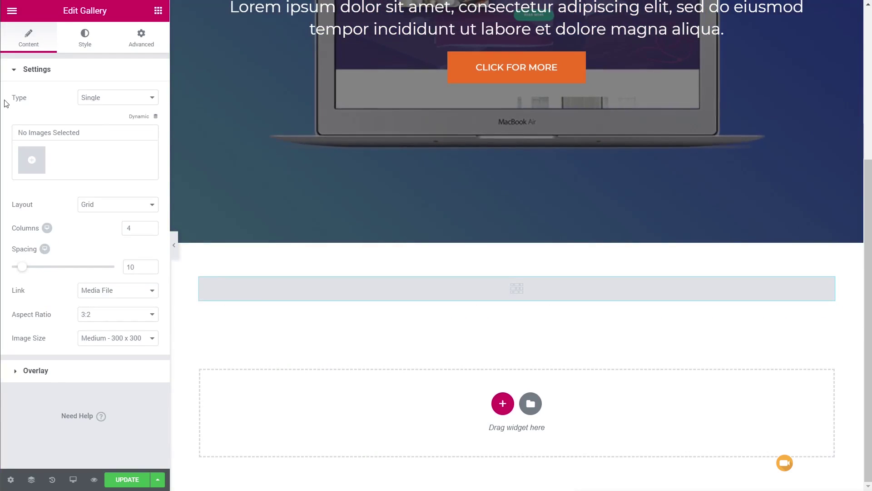
{"action": "left_click", "coordinate": [121, 99]}
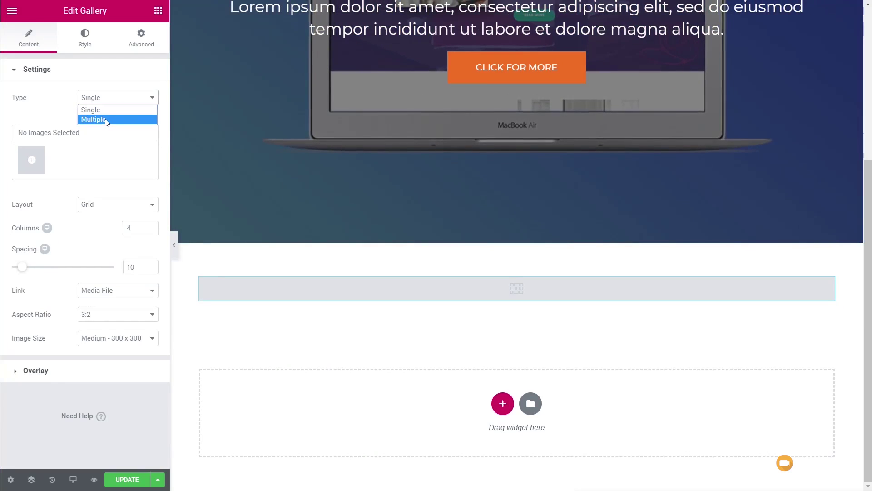
{"action": "left_click", "coordinate": [105, 119]}
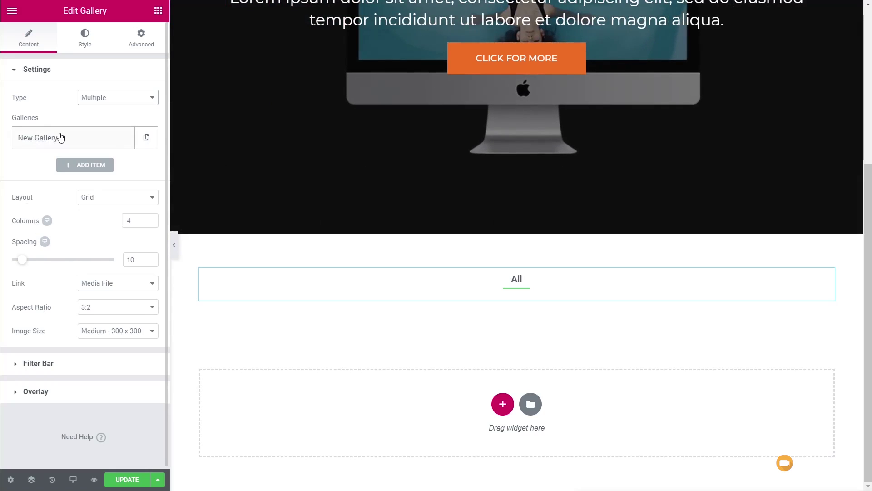
- Insert the five building photos from the media library into the first gallery item and title it Buildings
{"action": "left_click", "coordinate": [28, 142]}
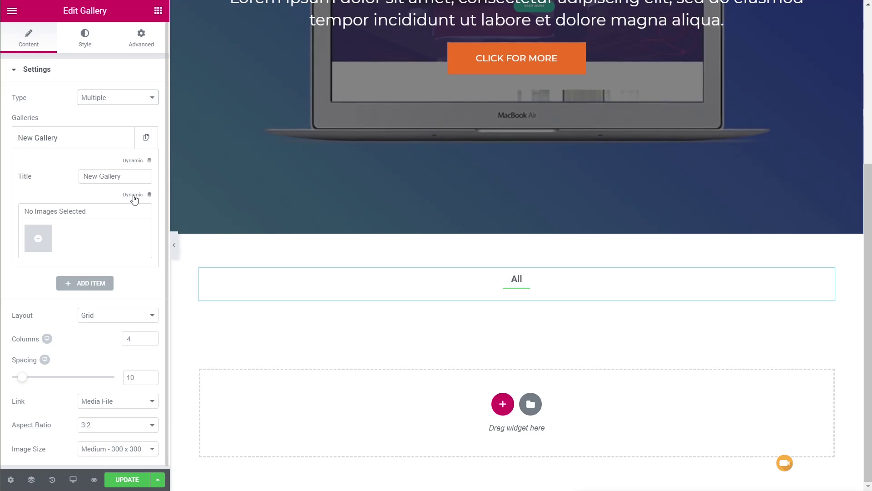
{"action": "left_click_drag", "start_coordinate": [129, 176], "coordinate": [52, 233]}
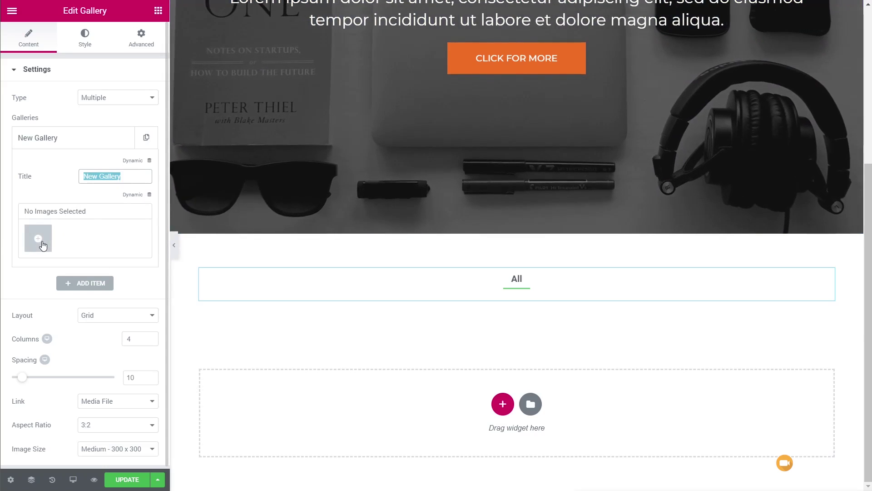
{"action": "left_click", "coordinate": [43, 246]}
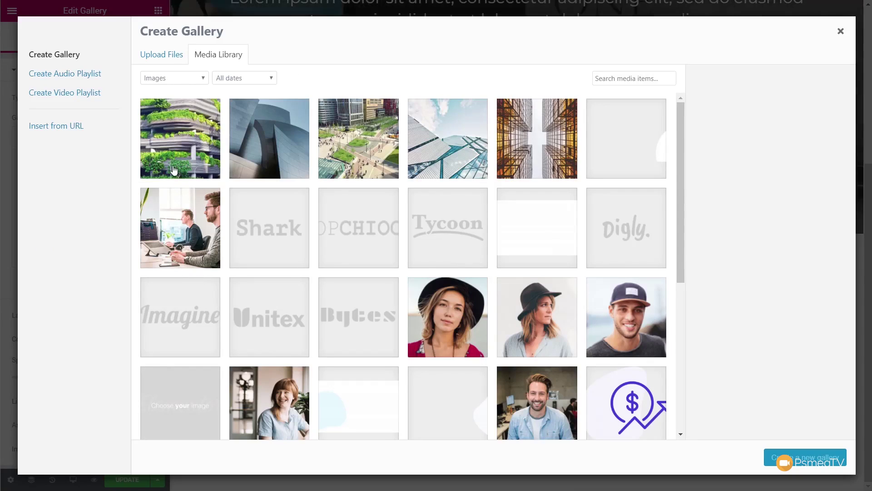
{"action": "left_click", "coordinate": [182, 146]}
{"action": "left_click", "coordinate": [271, 147]}
{"action": "left_click", "coordinate": [359, 152]}
{"action": "left_click", "coordinate": [445, 160]}
{"action": "left_click", "coordinate": [539, 150]}
{"action": "left_click", "coordinate": [801, 452]}
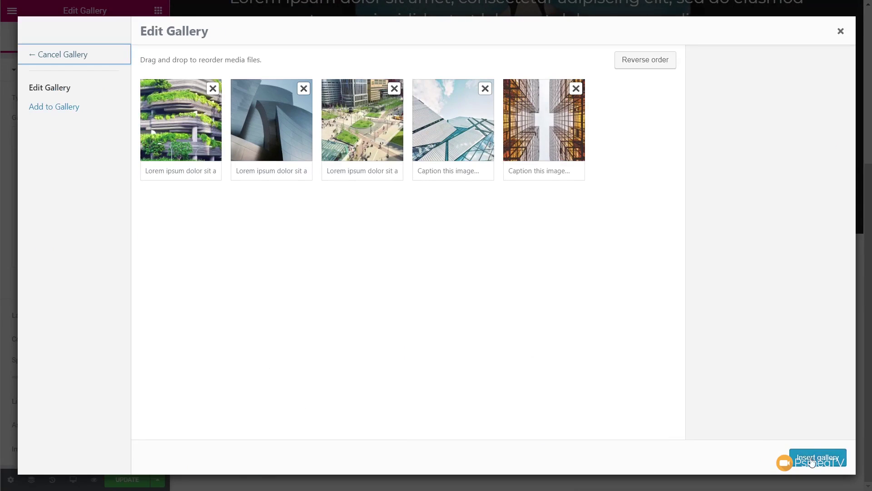
{"action": "left_click", "coordinate": [812, 462]}
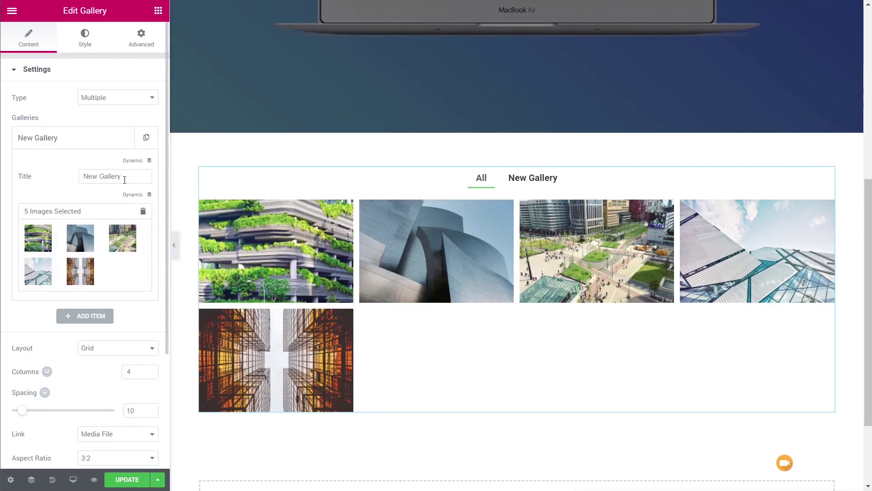
{"action": "triple_click", "coordinate": [124, 179]}
{"action": "type", "text": "Buildings"}
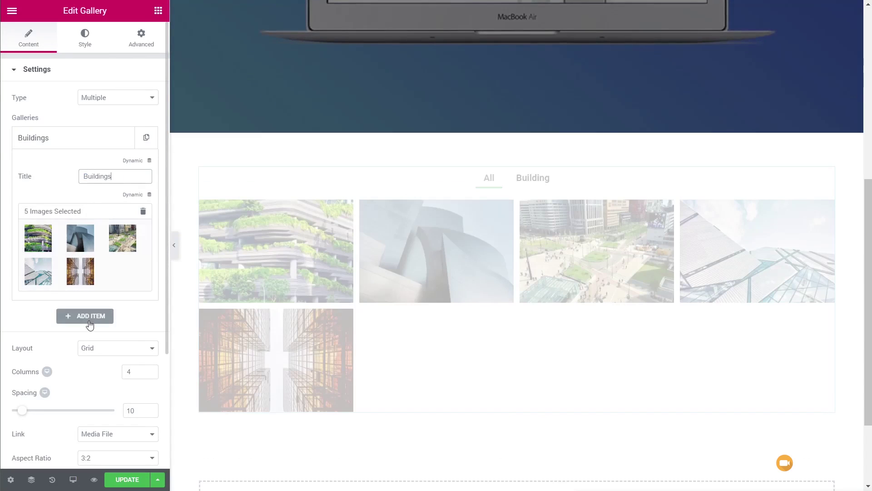
- Add a second item to the Gallery widget and title it People
{"action": "left_click", "coordinate": [90, 317]}
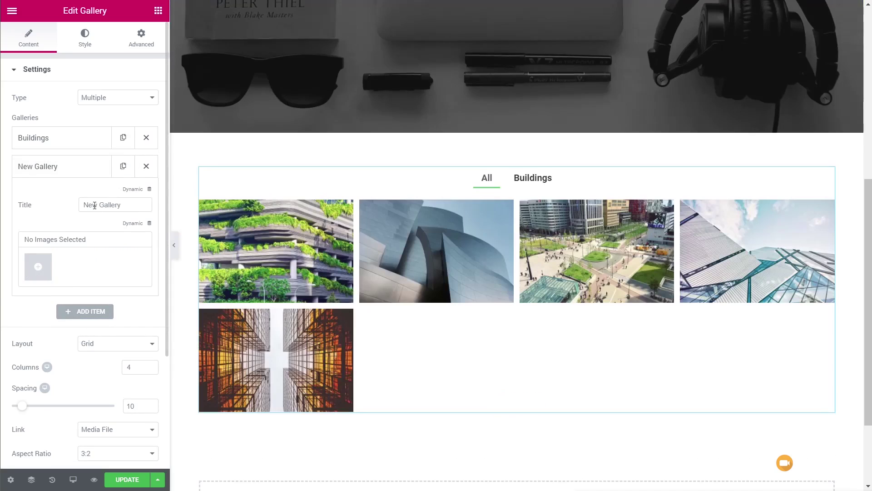
{"action": "triple_click", "coordinate": [90, 205]}
{"action": "type", "text": "Pe"}
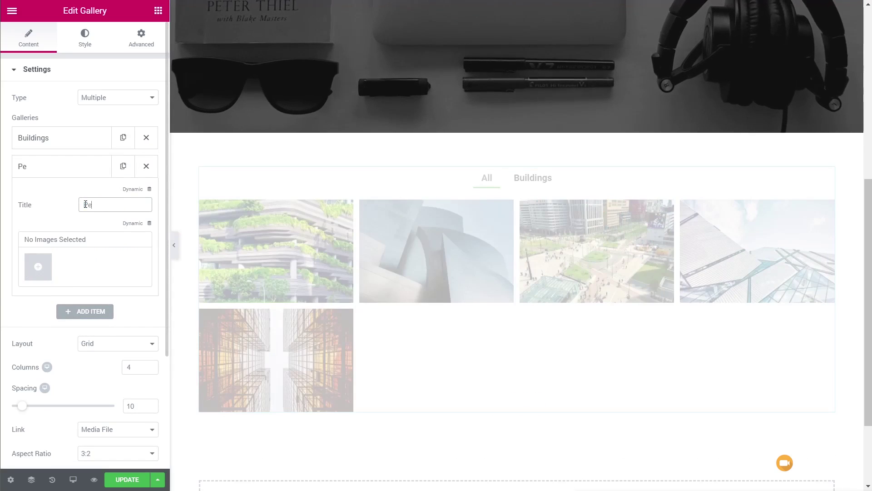
{"action": "type", "text": "ople"}
- Insert the five individual portrait photos from the media library into the People gallery item
{"action": "left_click", "coordinate": [38, 267]}
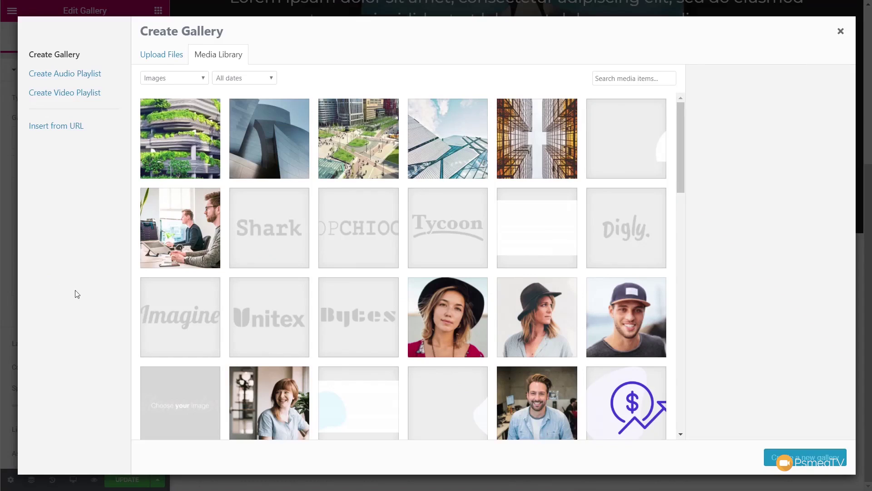
{"action": "left_click", "coordinate": [469, 331]}
{"action": "left_click", "coordinate": [541, 334]}
{"action": "left_click", "coordinate": [627, 318]}
{"action": "left_click", "coordinate": [270, 414]}
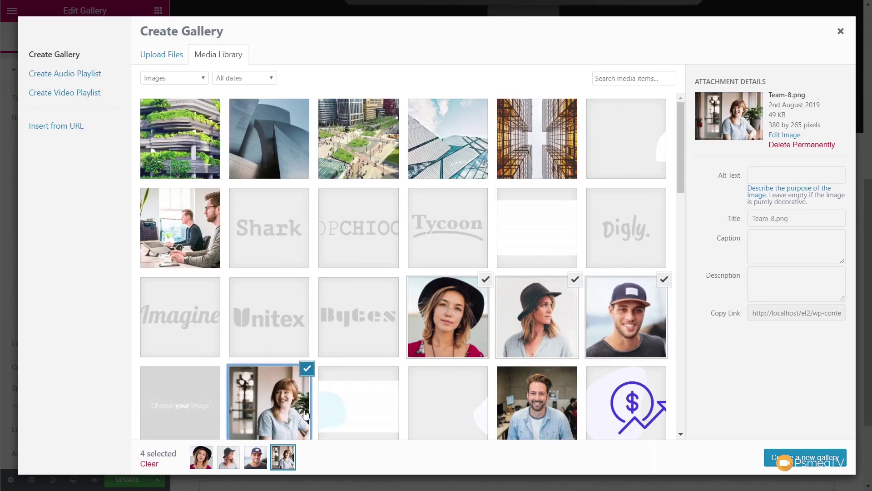
{"action": "left_click", "coordinate": [537, 405]}
{"action": "left_click", "coordinate": [805, 457]}
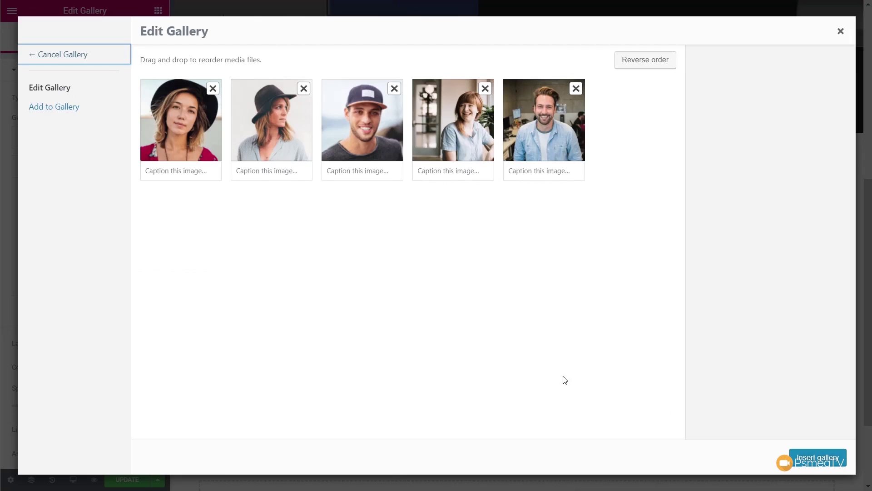
{"action": "left_click", "coordinate": [828, 461]}
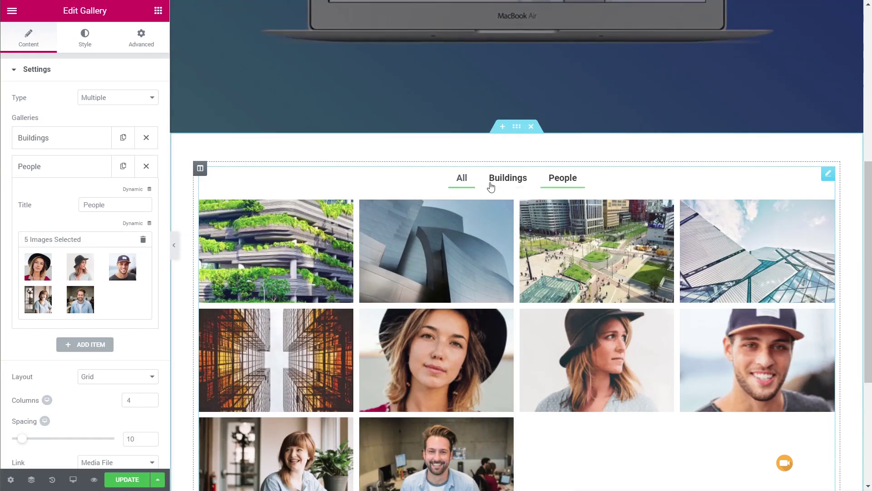
- Try the gallery's filter bar with the "All" filter switched off and switch it back on
{"action": "scroll", "coordinate": [80, 410], "scroll_direction": "down", "scroll_amount": 4}
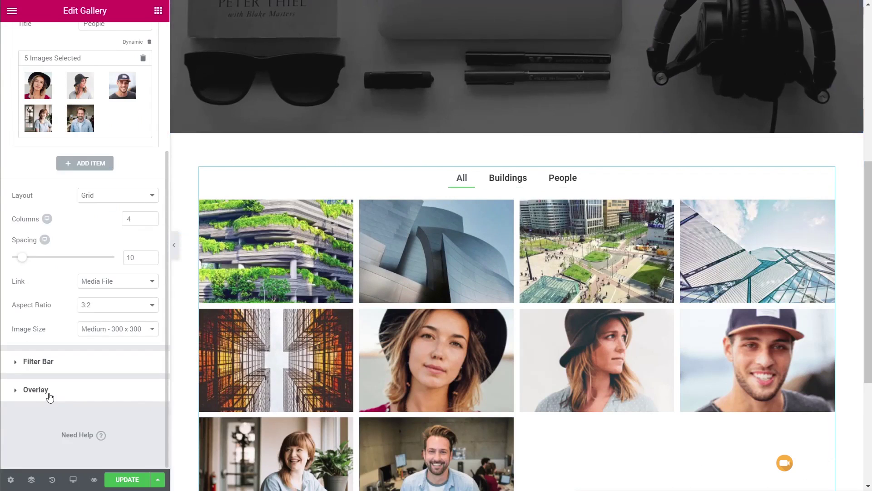
{"action": "left_click", "coordinate": [45, 368]}
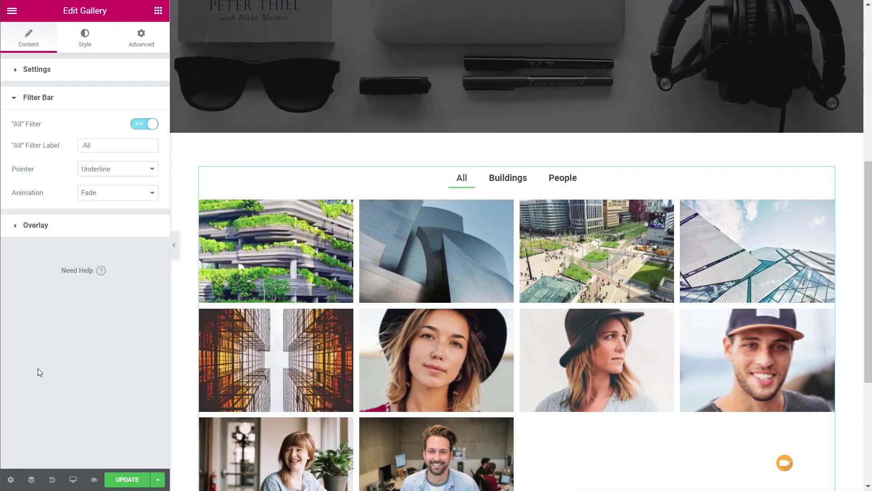
{"action": "left_click", "coordinate": [138, 129]}
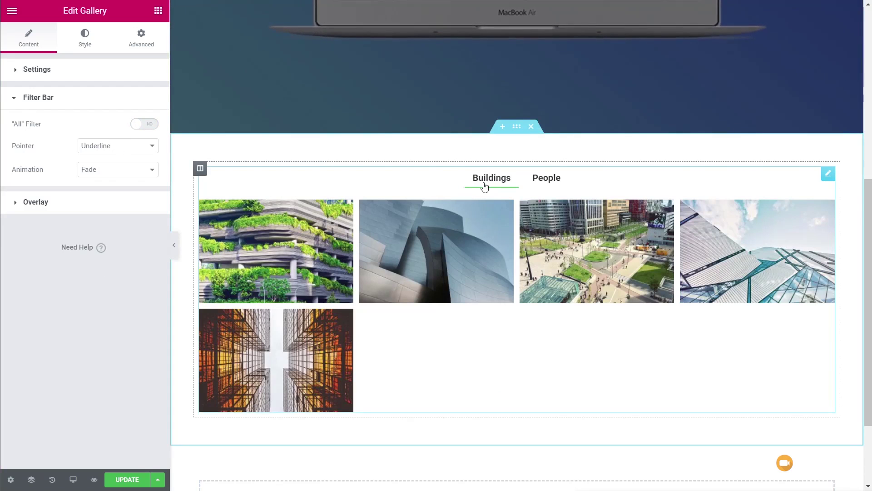
{"action": "left_click", "coordinate": [152, 125]}
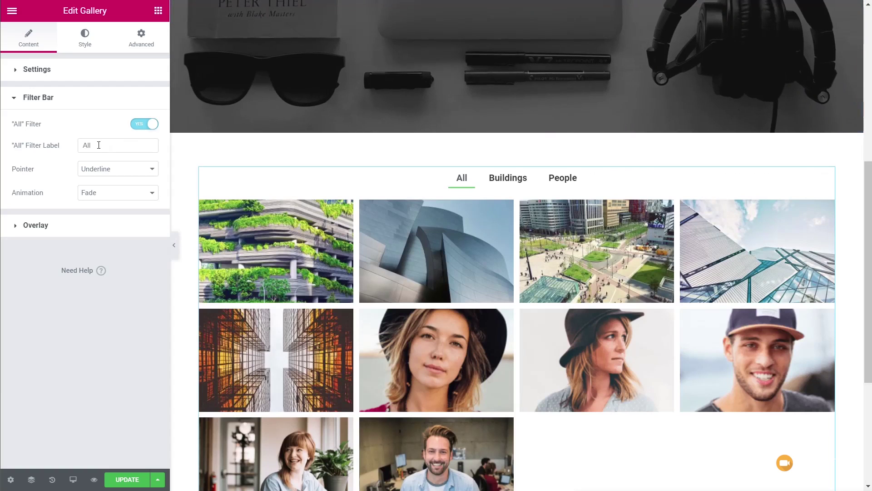
- Set the "All" filter label in the gallery's filter bar to All galleries
{"action": "left_click", "coordinate": [98, 145]}
{"action": "type", "text": "galler"}
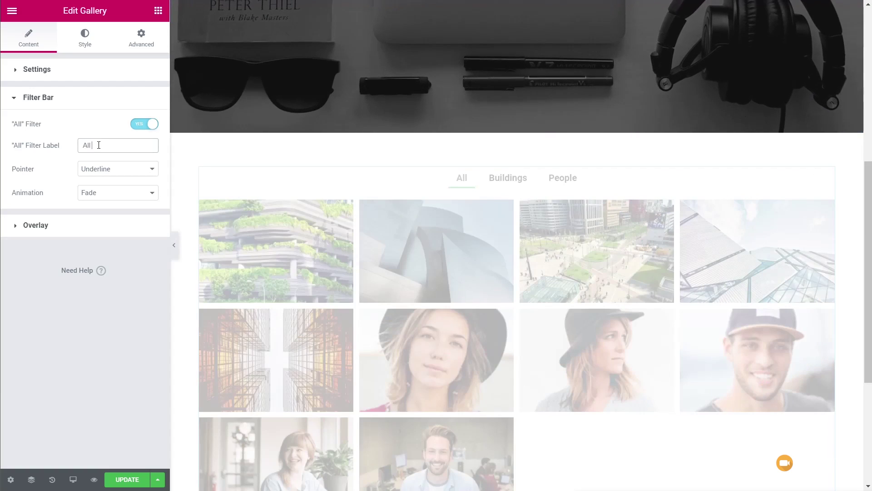
{"action": "type", "text": "ies"}
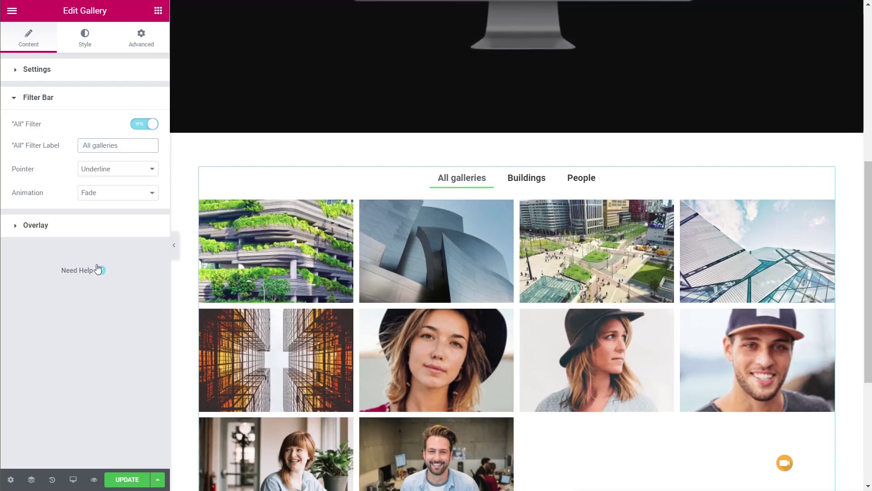
- Set the filter bar's pointer style to Framed and choose an animation for it
{"action": "left_click", "coordinate": [102, 170]}
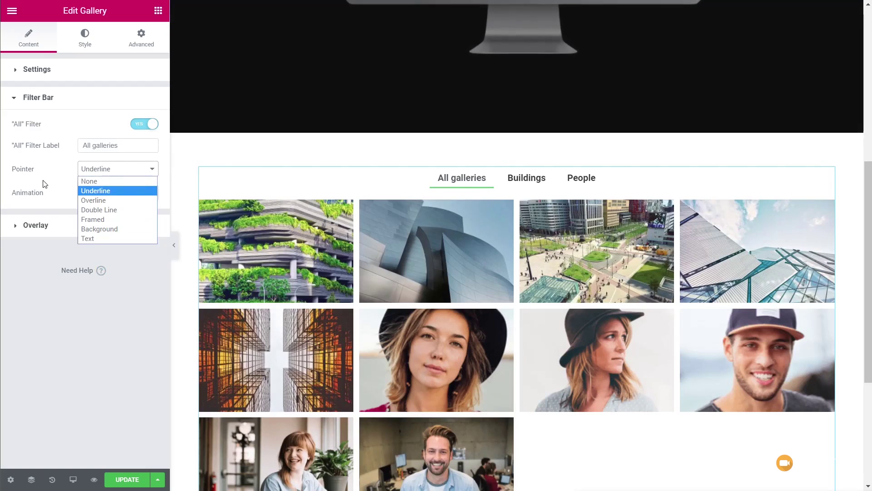
{"action": "left_click", "coordinate": [105, 219]}
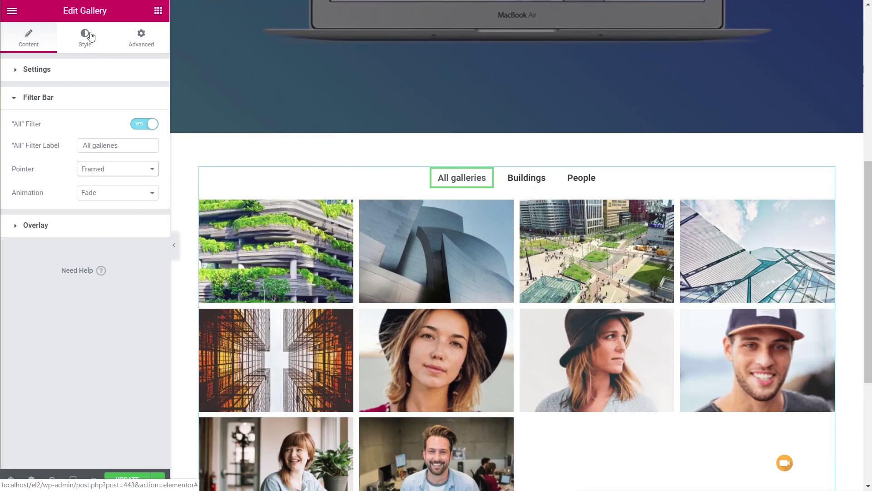
{"action": "left_click", "coordinate": [115, 194]}
{"action": "left_click", "coordinate": [115, 224]}
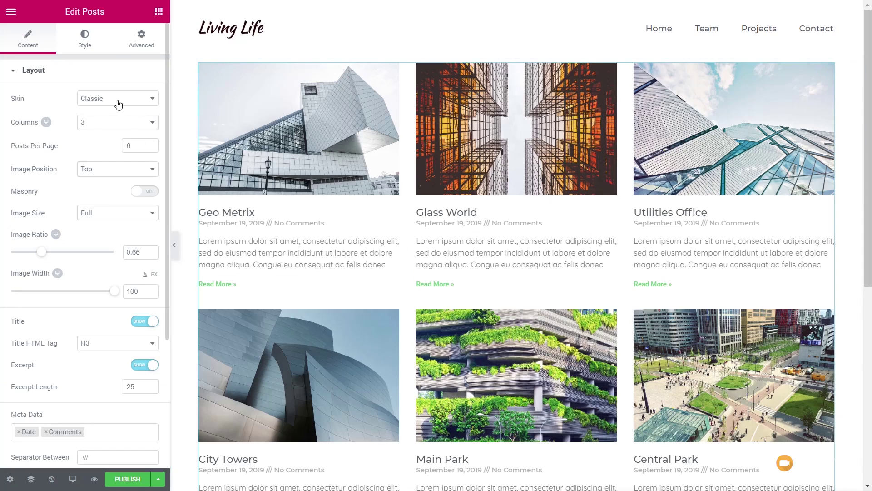
- Try the Cards skin on the Posts widget and set the skin to Full Content
{"action": "left_click", "coordinate": [113, 121]}
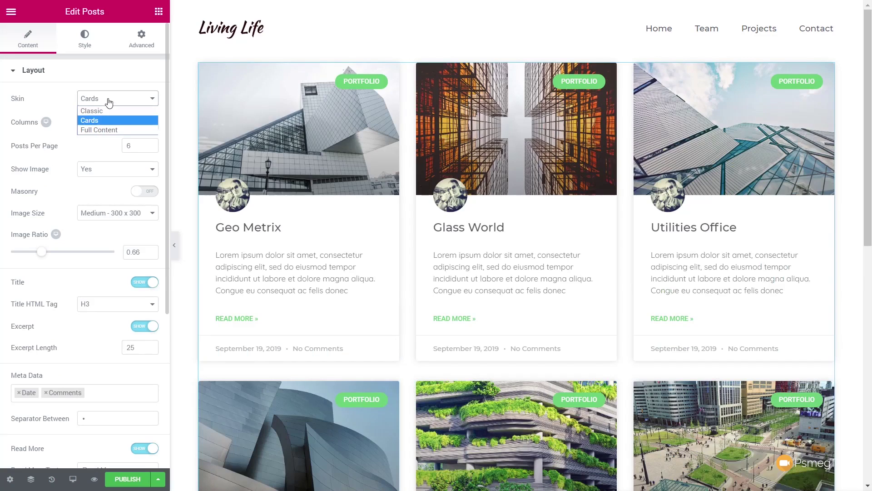
{"action": "left_click", "coordinate": [108, 131]}
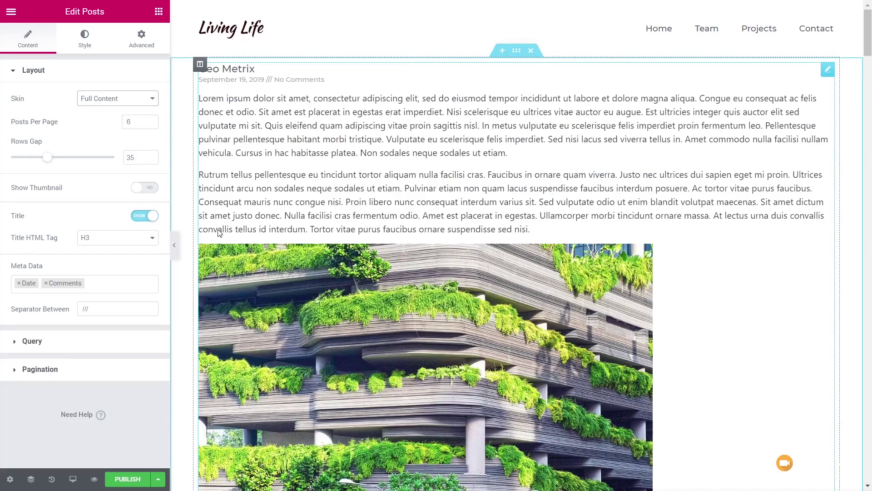
- Examine how the portfolio posts are laid out on the page with the Full Content skin
{"action": "scroll", "coordinate": [678, 231], "scroll_direction": "down", "scroll_amount": 10}
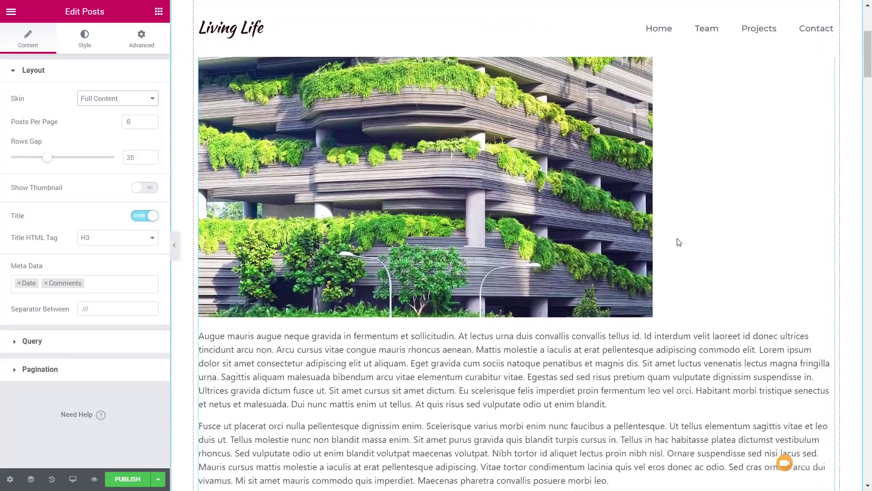
{"action": "scroll", "coordinate": [679, 243], "scroll_direction": "down", "scroll_amount": 10}
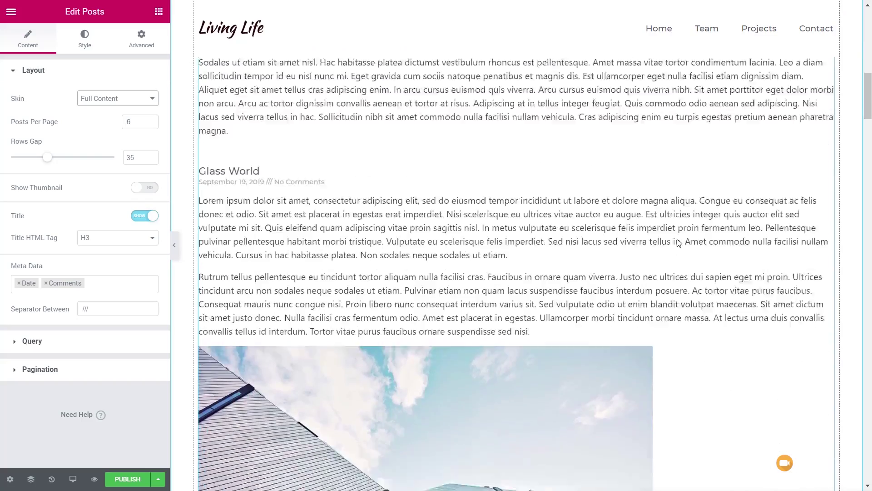
{"action": "scroll", "coordinate": [678, 244], "scroll_direction": "down", "scroll_amount": 3}
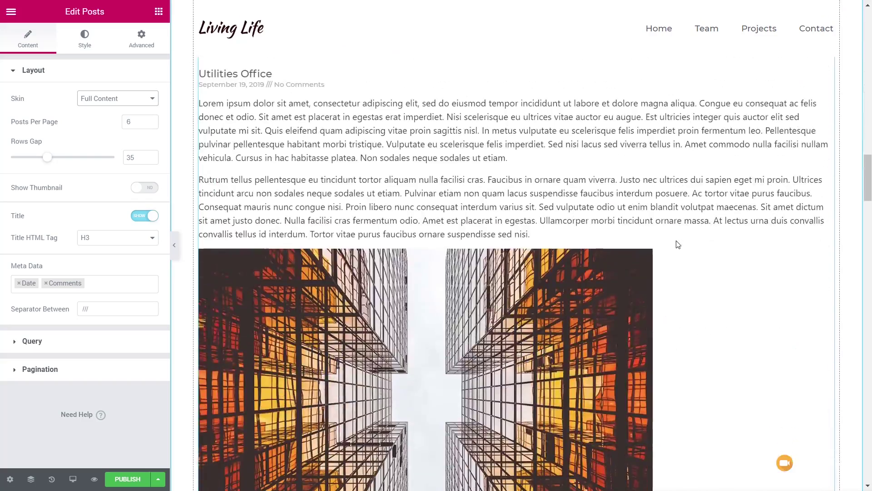
{"action": "scroll", "coordinate": [679, 253], "scroll_direction": "down", "scroll_amount": 10}
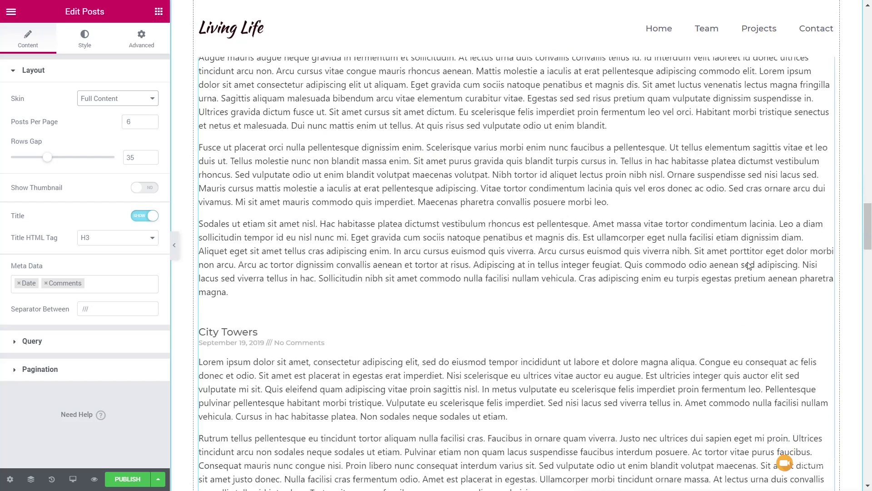
{"action": "scroll", "coordinate": [749, 266], "scroll_direction": "up", "scroll_amount": 10}
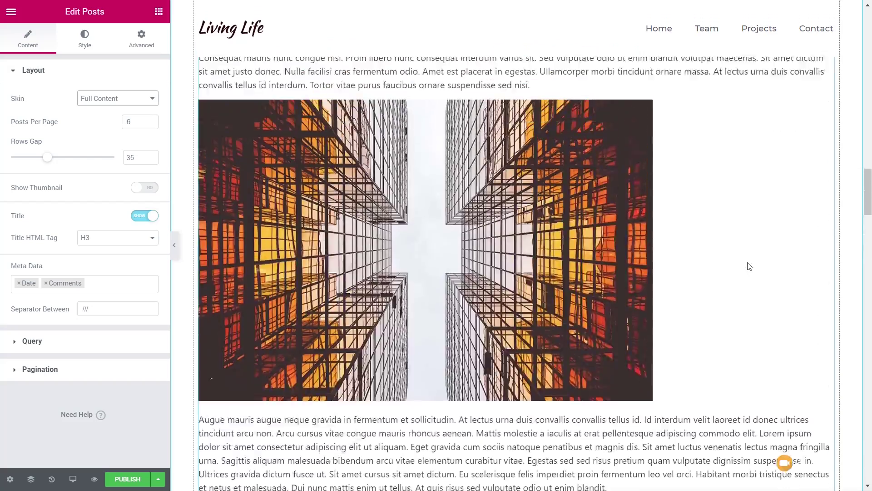
{"action": "scroll", "coordinate": [750, 267], "scroll_direction": "down", "scroll_amount": 15}
{"action": "scroll", "coordinate": [750, 267], "scroll_direction": "up", "scroll_amount": 3}
{"action": "scroll", "coordinate": [749, 268], "scroll_direction": "down", "scroll_amount": 15}
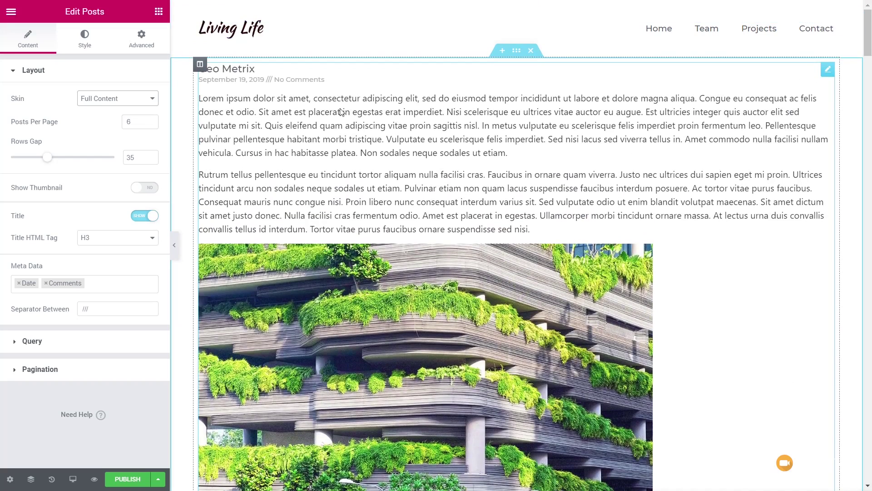
- Look through the Posts widget's query, pagination and style settings
{"action": "left_click", "coordinate": [40, 348]}
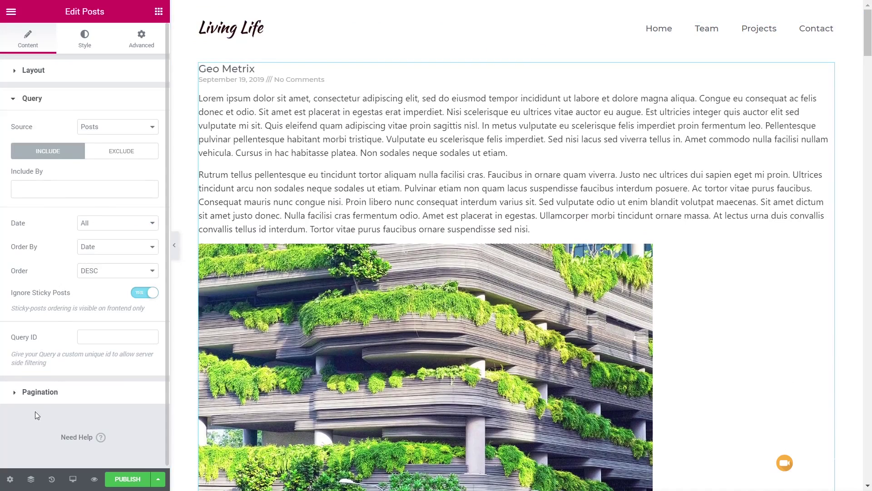
{"action": "left_click", "coordinate": [39, 392]}
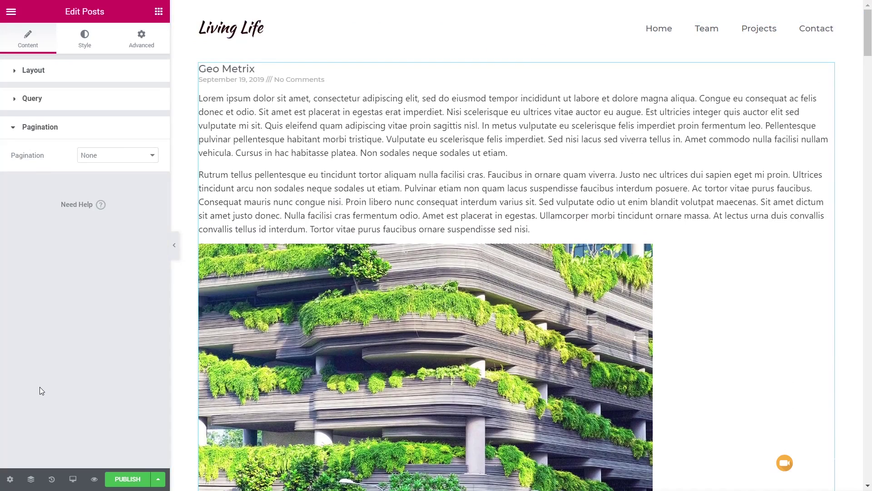
{"action": "left_click", "coordinate": [85, 48]}
{"action": "left_click", "coordinate": [28, 44]}
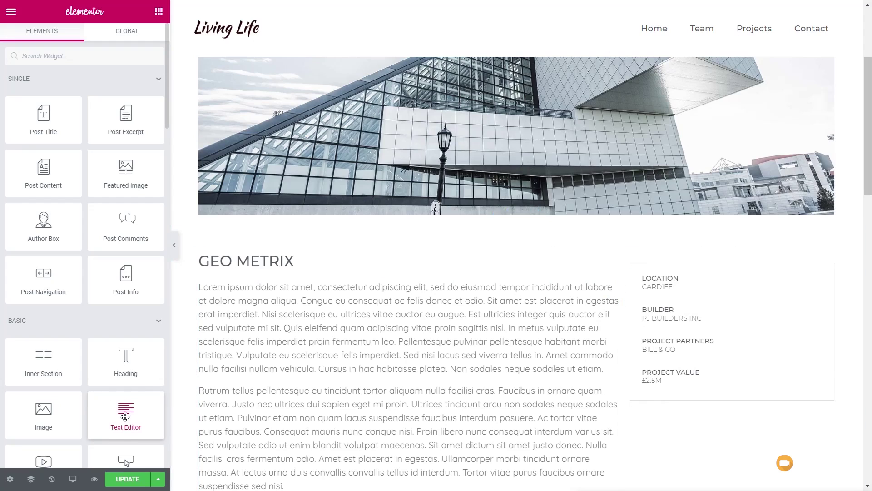
- Try a Text Editor widget below the project details box, filled from a Post Custom Field with custom key test, and delete it
{"action": "left_click_drag", "start_coordinate": [125, 416], "coordinate": [684, 409]}
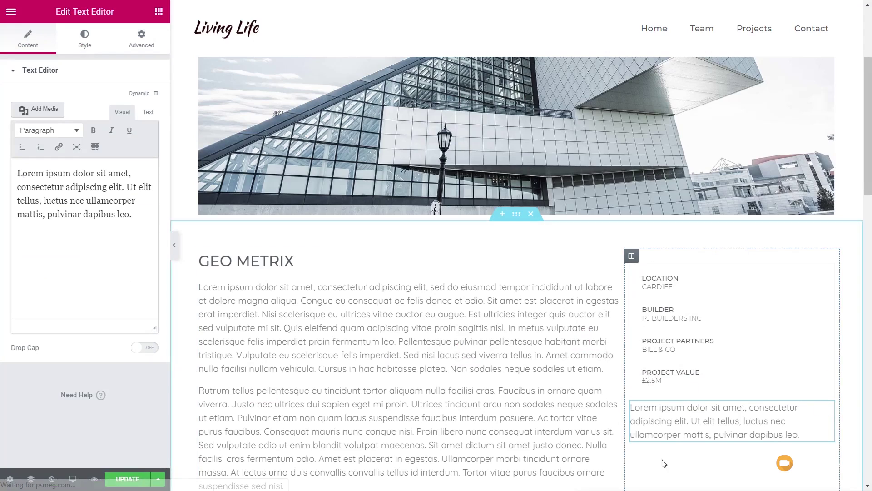
{"action": "left_click", "coordinate": [155, 93]}
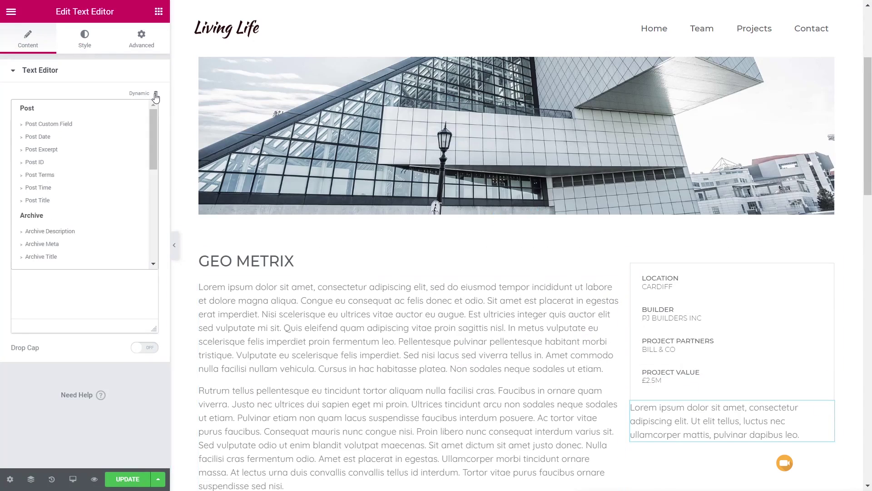
{"action": "left_click", "coordinate": [80, 124]}
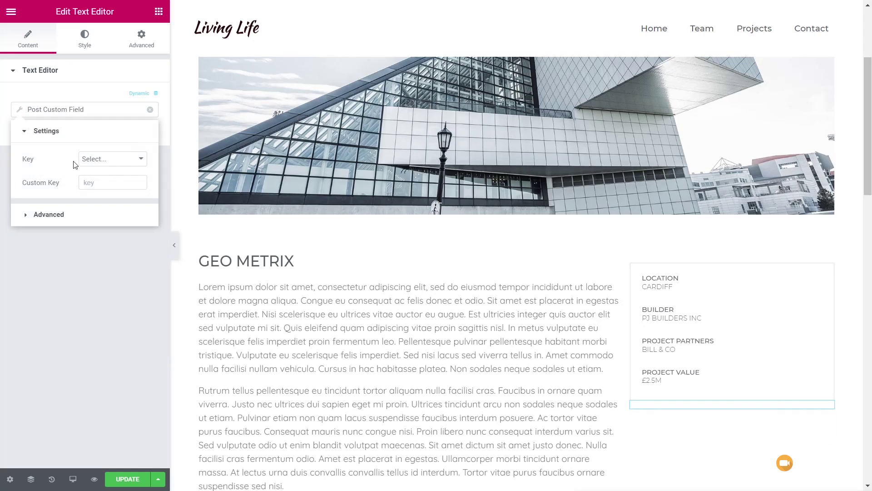
{"action": "left_click", "coordinate": [104, 182]}
{"action": "type", "text": "test"}
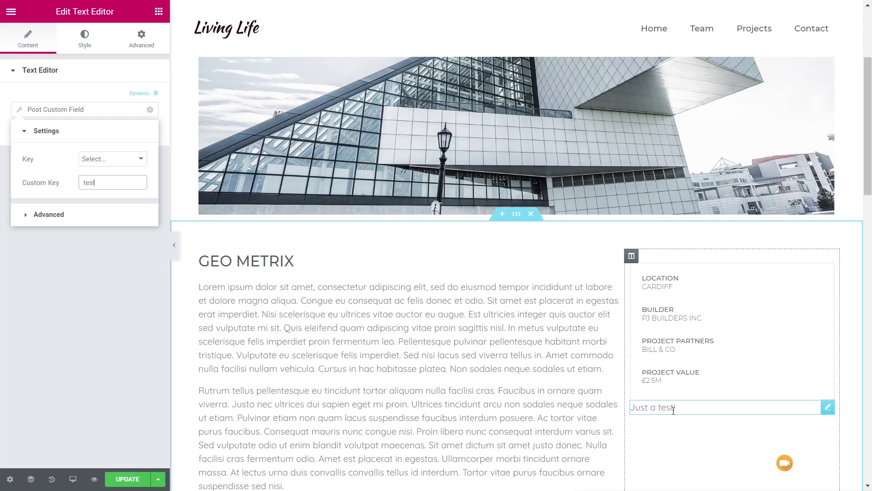
{"action": "key", "text": "Delete"}
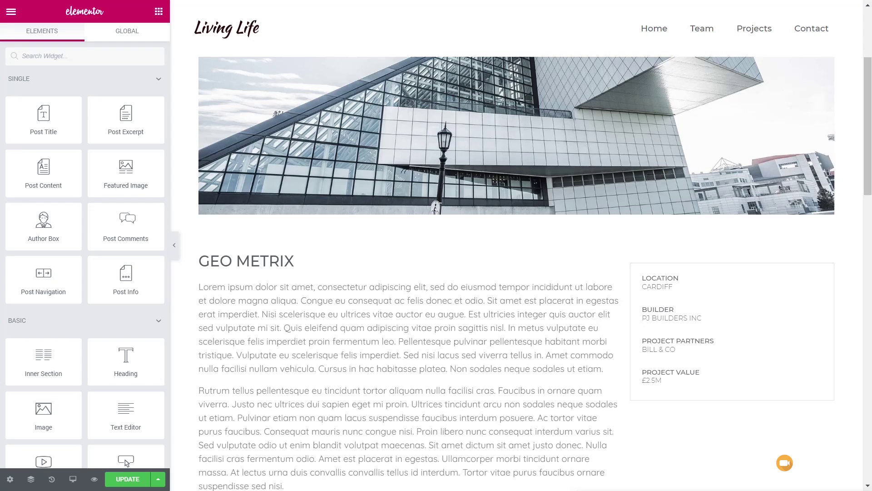
- Add an Image widget below the Geo Metrix title and set its dynamic source to User Profile Picture
{"action": "left_click_drag", "start_coordinate": [43, 411], "coordinate": [202, 296]}
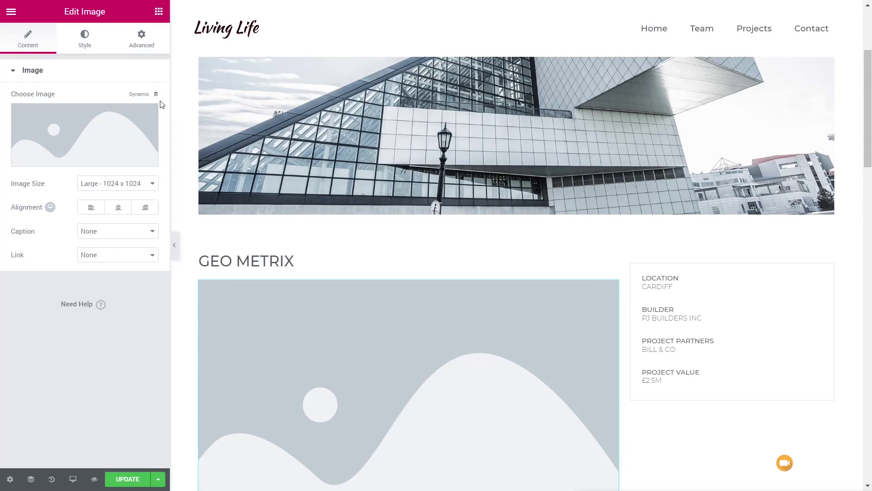
{"action": "left_click", "coordinate": [155, 95]}
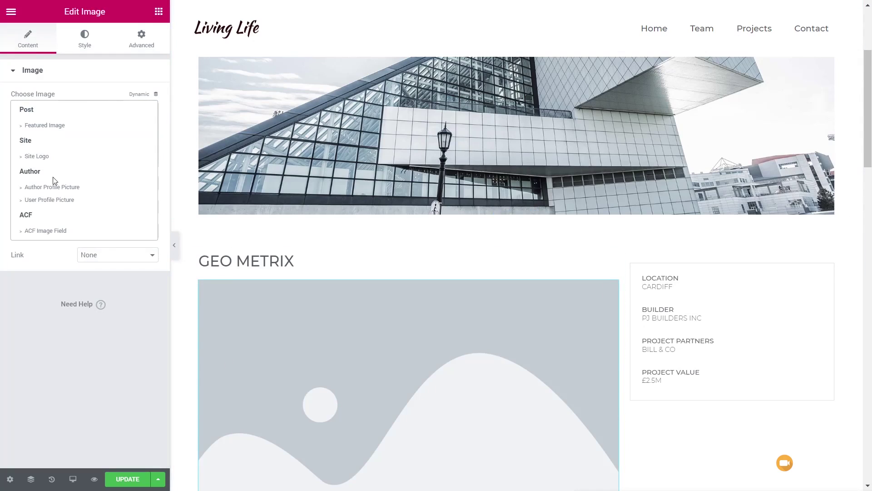
{"action": "left_click", "coordinate": [51, 201]}
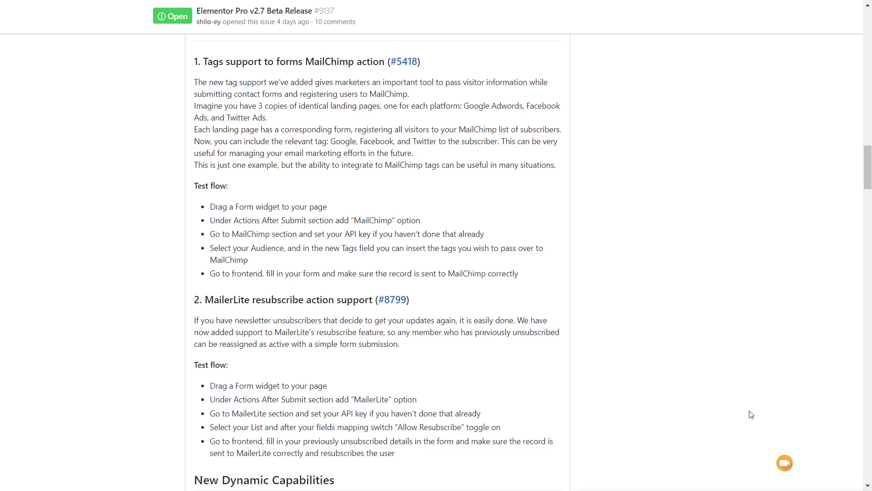
- Read through the Elementor Pro v2.7 Beta Release notes from the MailChimp tags section down to More Improvements
{"action": "scroll", "coordinate": [727, 404], "scroll_direction": "down", "scroll_amount": 12}
{"action": "scroll", "coordinate": [708, 393], "scroll_direction": "down", "scroll_amount": 8}
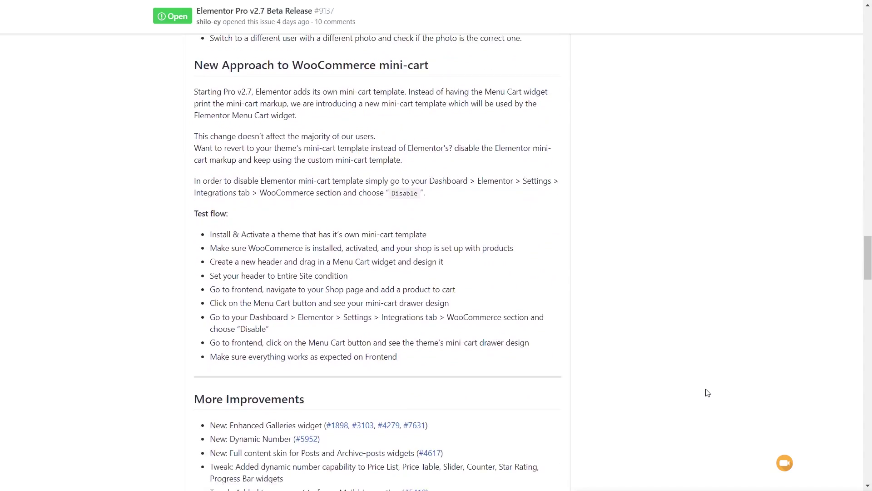